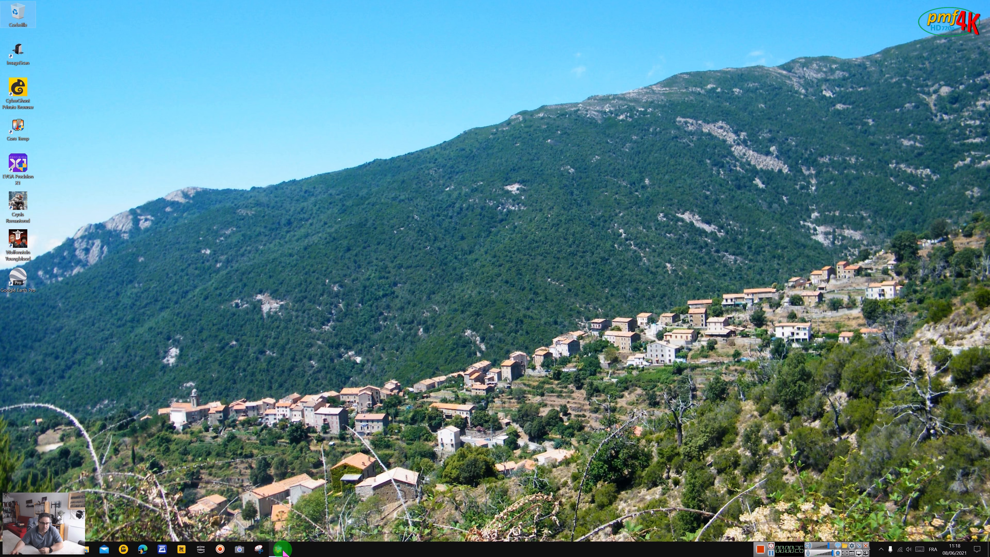
Launch Pinnacle Studio and show the Titles category in the media library.
mouse_move(283, 550)
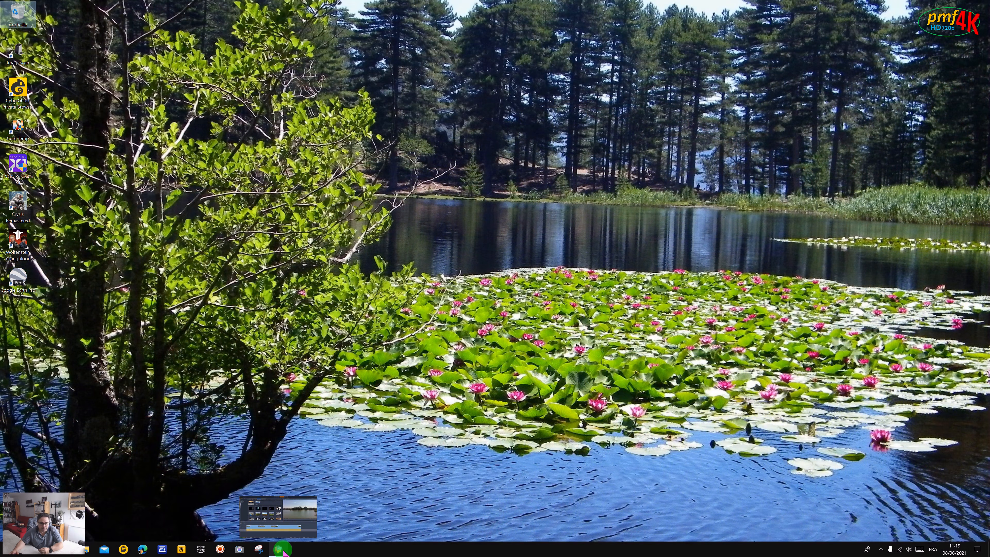
click(284, 549)
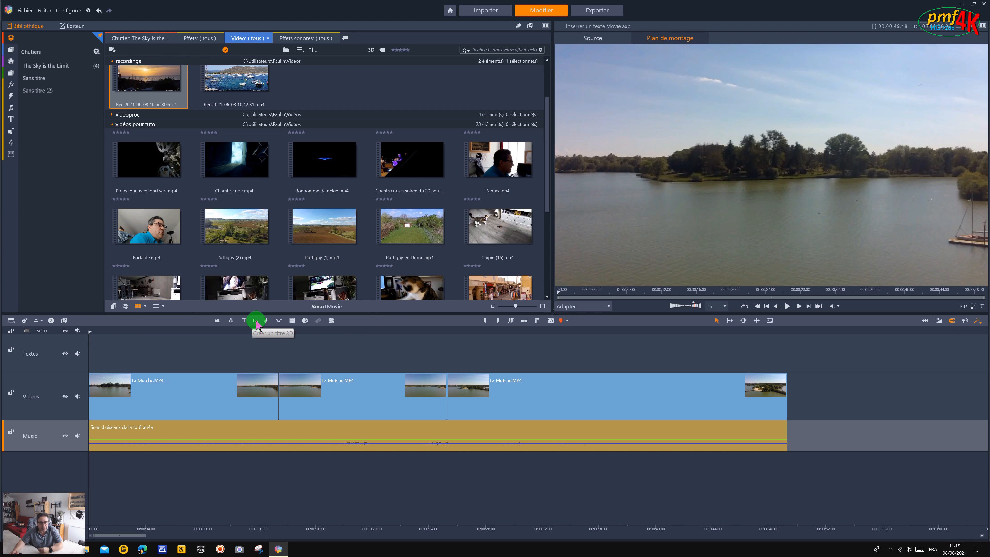
click(11, 118)
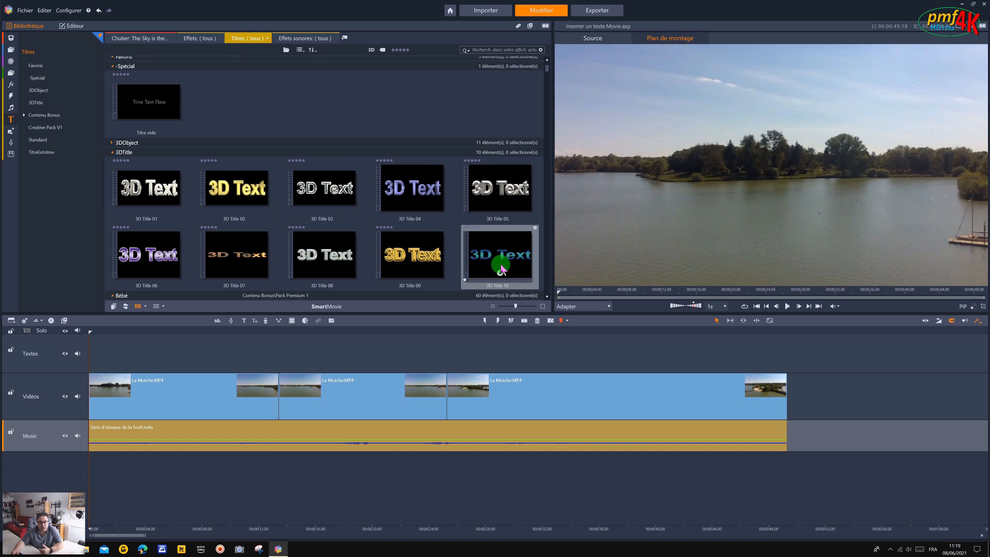
Place the 3D Title 01 preset from the 3DTitle group at the start of the Textes track.
drag(545, 298, 546, 299)
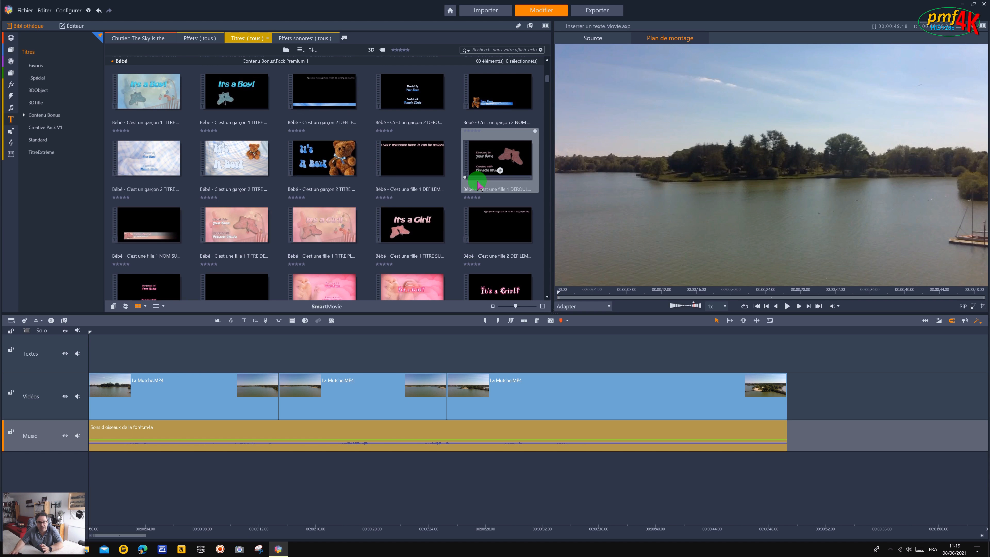
scroll(453, 203, down, 3)
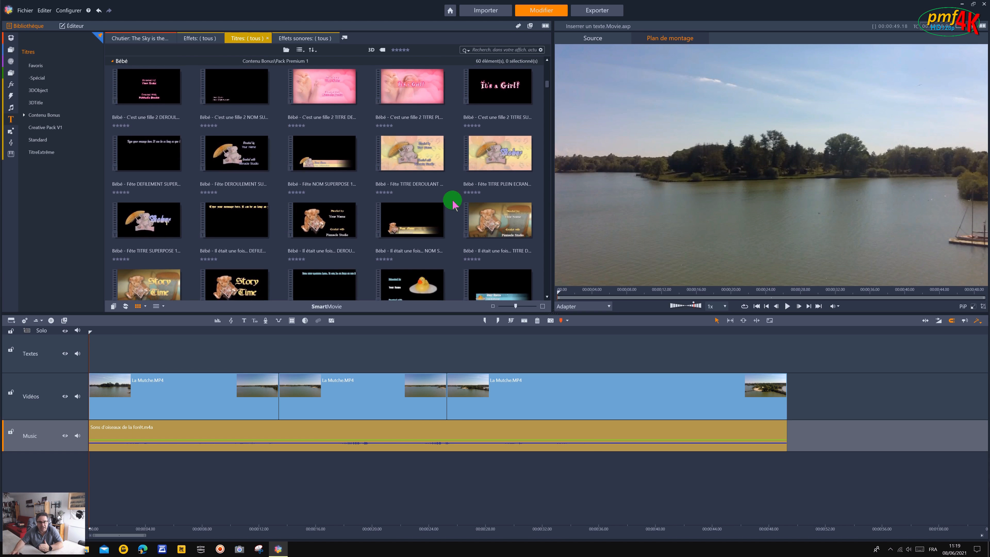
scroll(453, 203, up, 2)
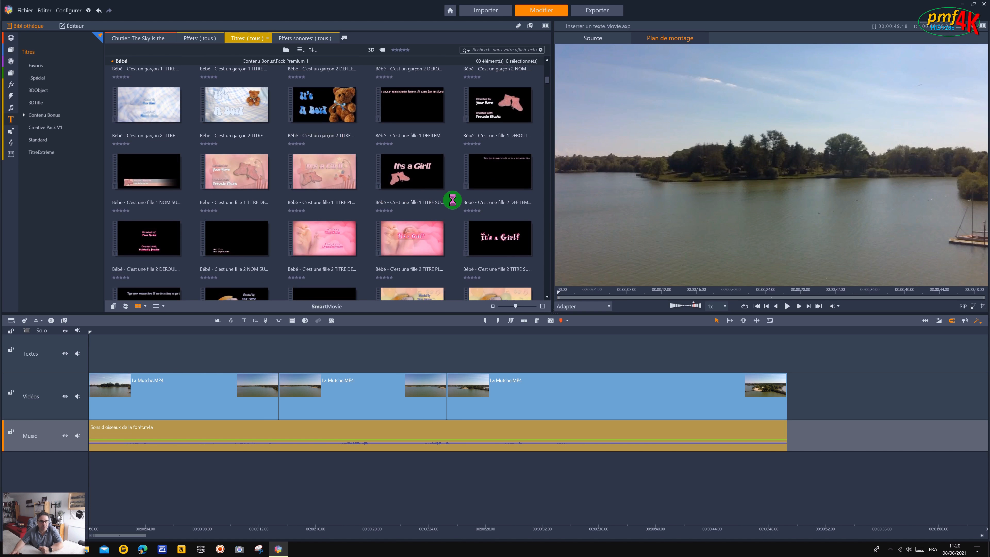
scroll(452, 200, up, 8)
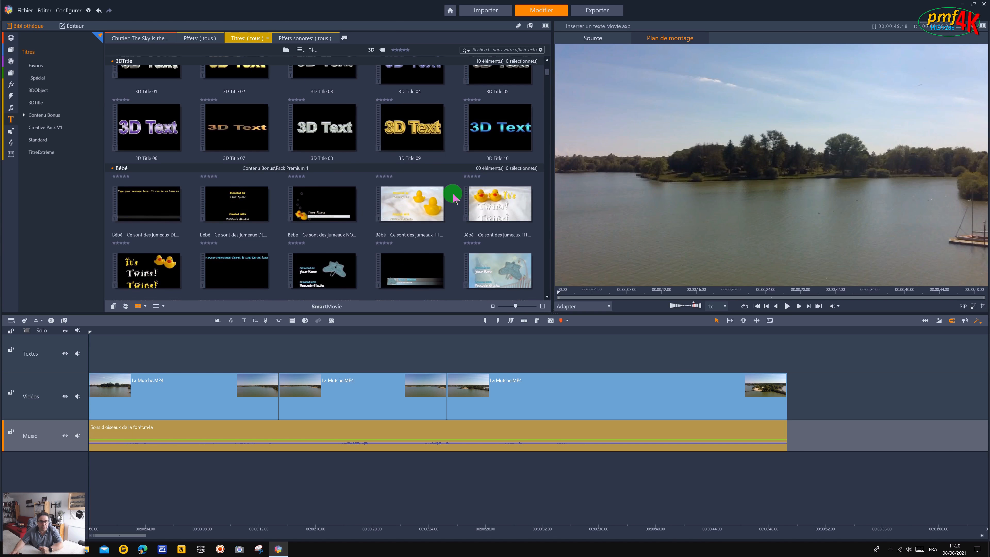
scroll(453, 197, down, 3)
scroll(453, 197, up, 3)
drag(154, 133, 140, 330)
drag(147, 147, 91, 353)
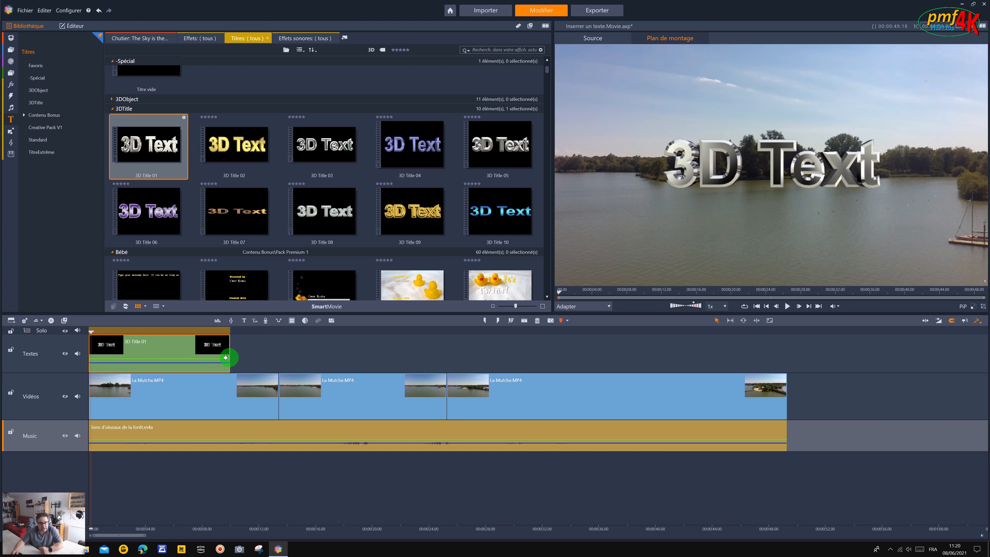
Trim the end of the 3D Title 01 clip on the Textes track so it lasts about 7 seconds.
drag(93, 332, 230, 334)
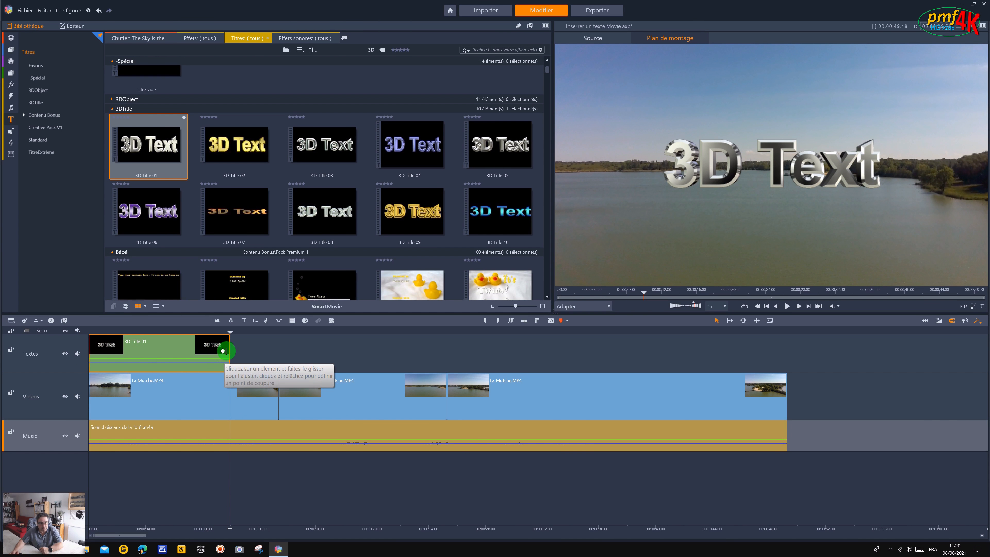
drag(223, 350, 177, 361)
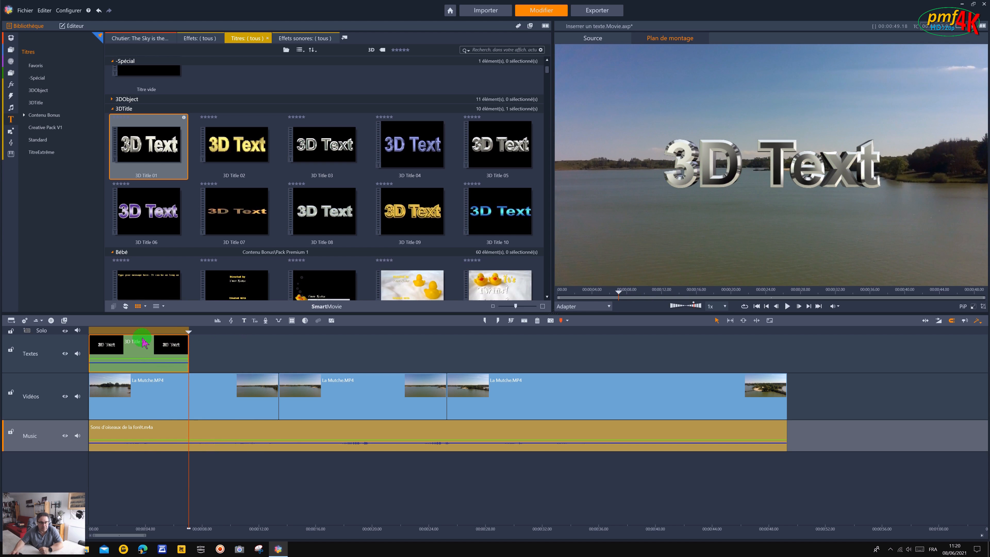
Open the 3D Title 01 clip in the 3D Title Editor and maximize the editor window.
double_click(139, 352)
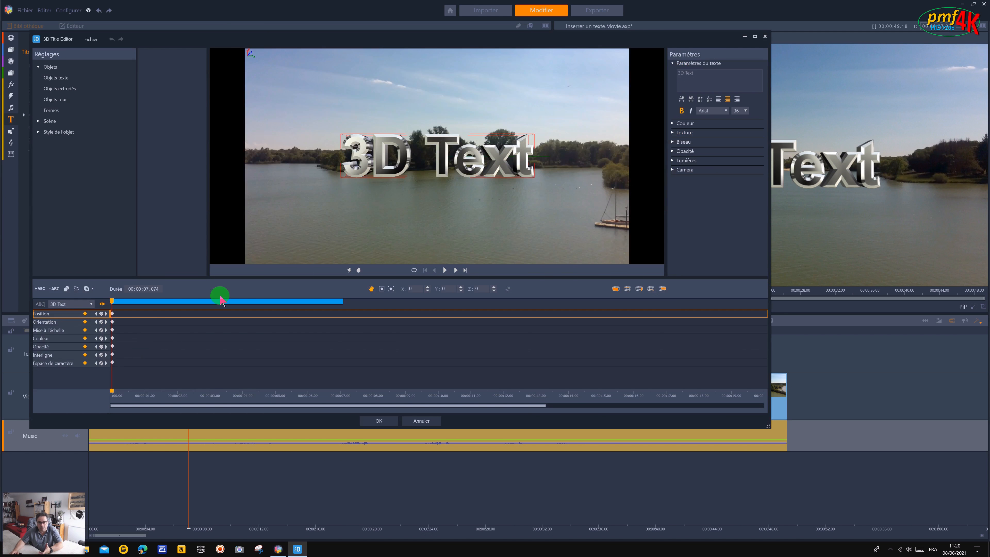
click(755, 37)
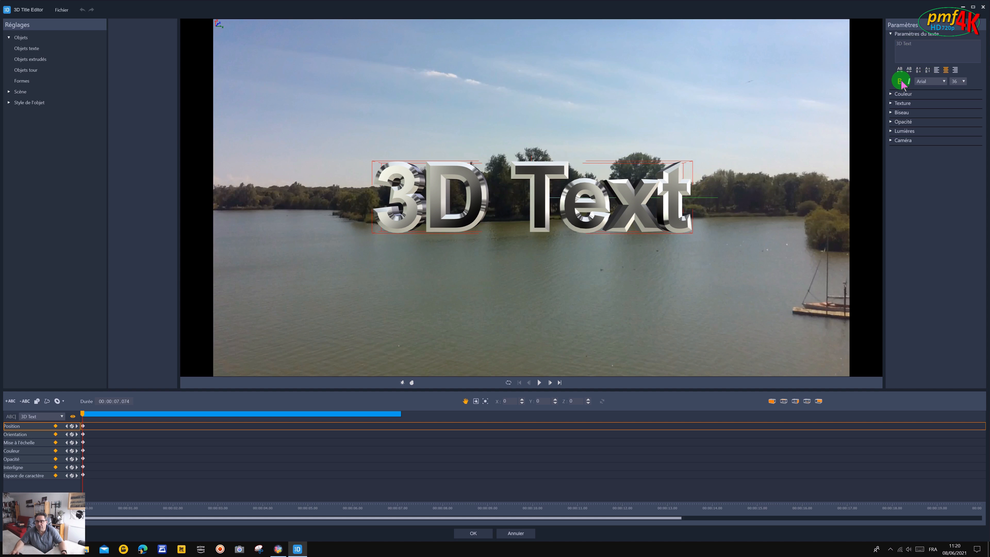
Try italic on the title text, revert to upright, and browse the available fonts without choosing one.
click(909, 82)
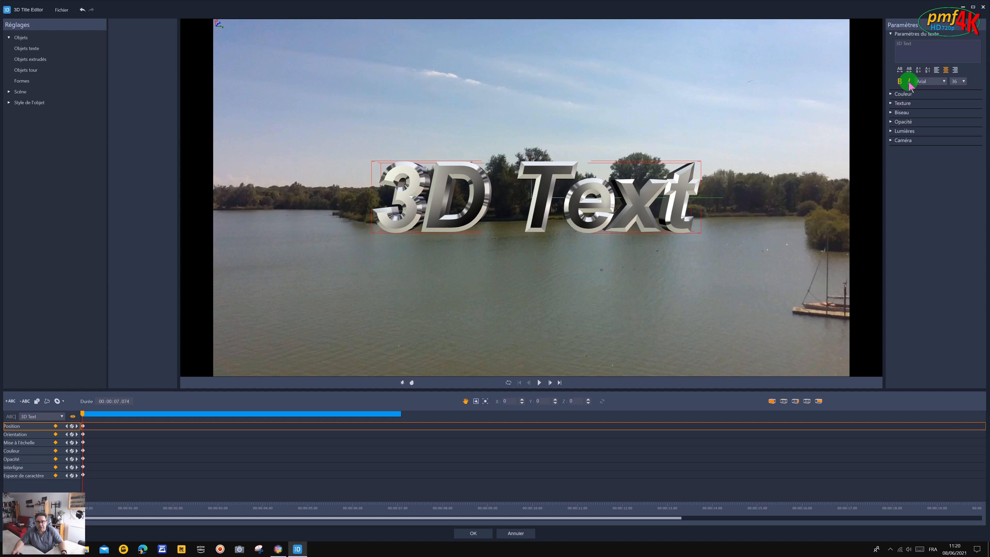
click(909, 83)
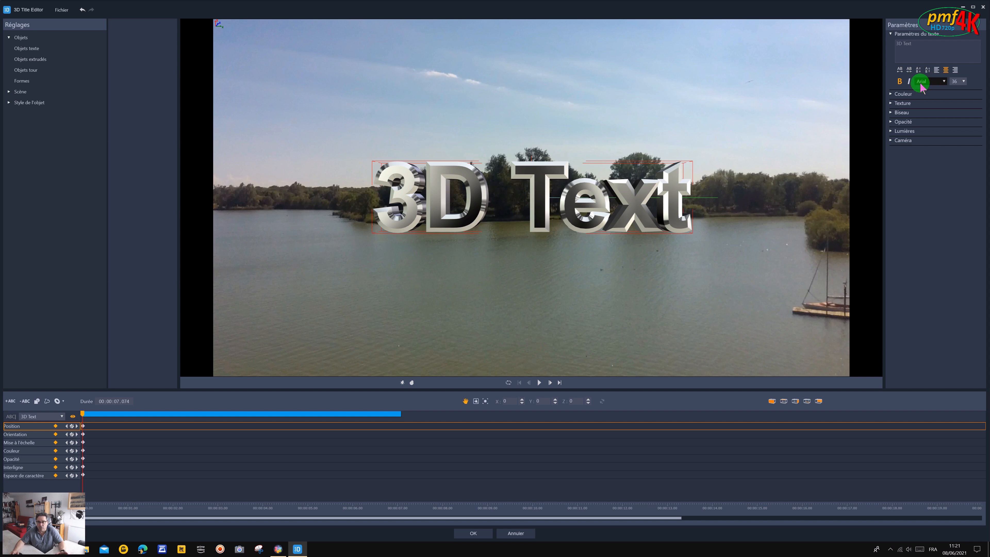
click(945, 82)
scroll(944, 128, down, 15)
scroll(944, 174, down, 6)
scroll(945, 175, up, 20)
scroll(945, 176, up, 2)
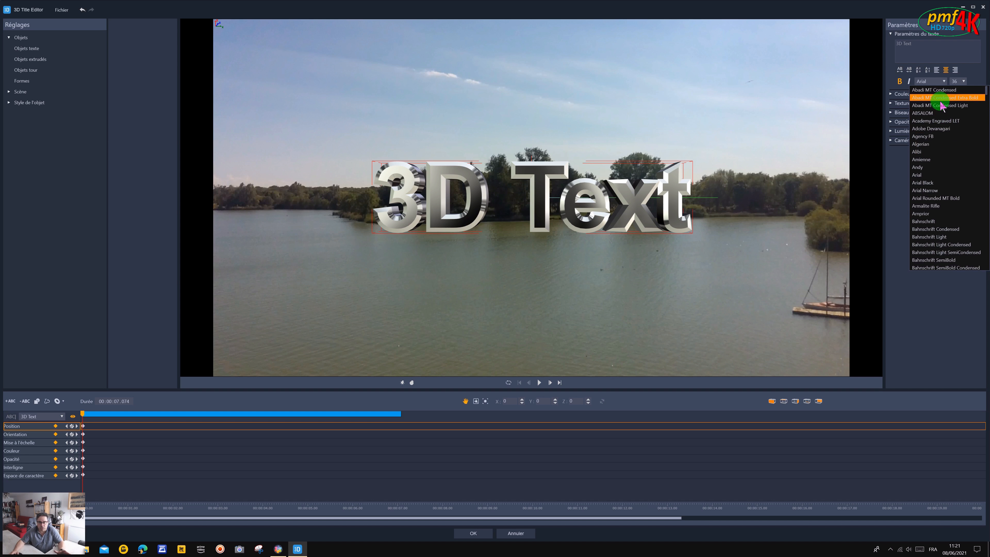
click(964, 83)
Set the title text's font size to 48 and move it up into the sky, to about Y 147.
click(964, 82)
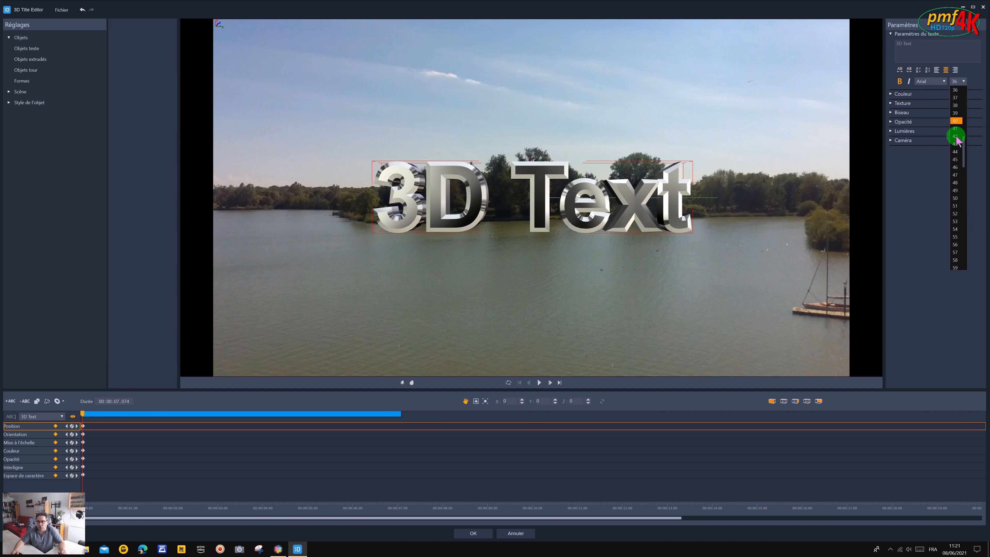
click(955, 182)
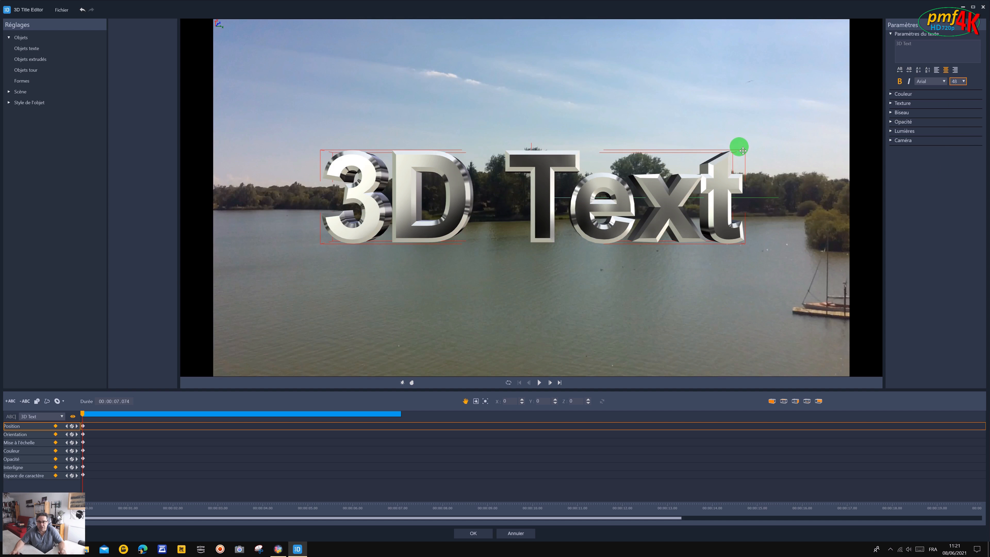
drag(743, 151, 740, 92)
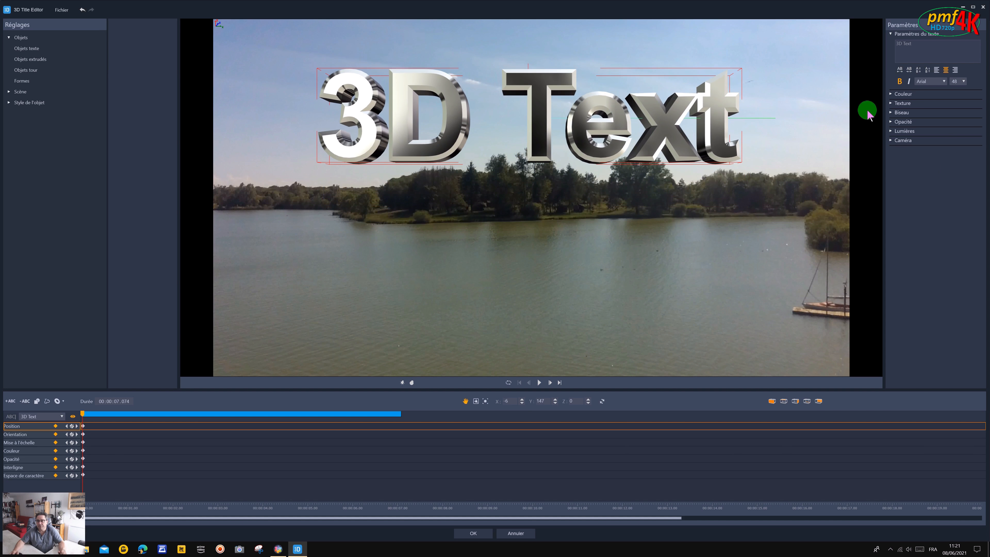
Increase the title text's font size to 54 and reposition it at about X -12, Y 129.
click(961, 81)
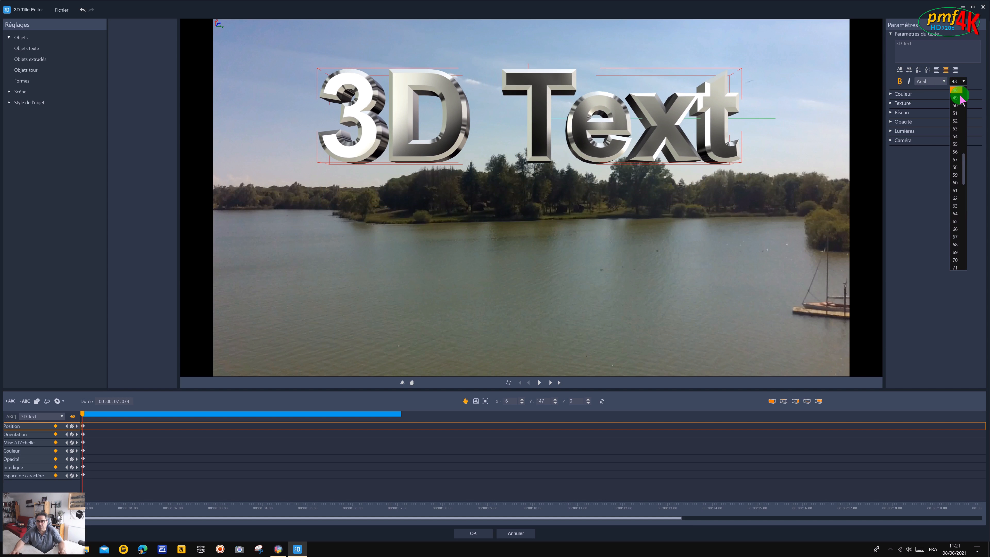
click(956, 136)
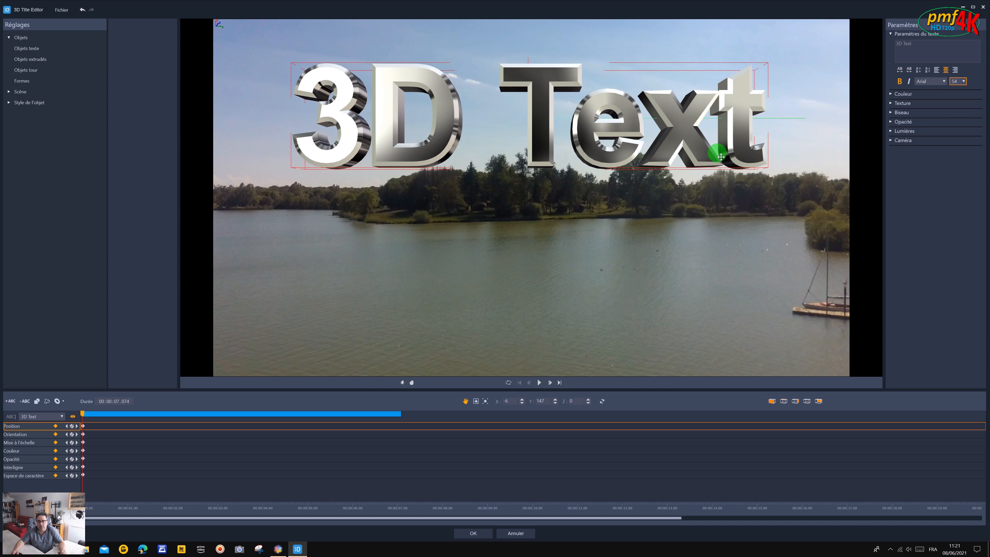
drag(711, 164, 685, 178)
mouse_move(670, 143)
mouse_down()
mouse_move(686, 119)
mouse_move(657, 137)
mouse_up()
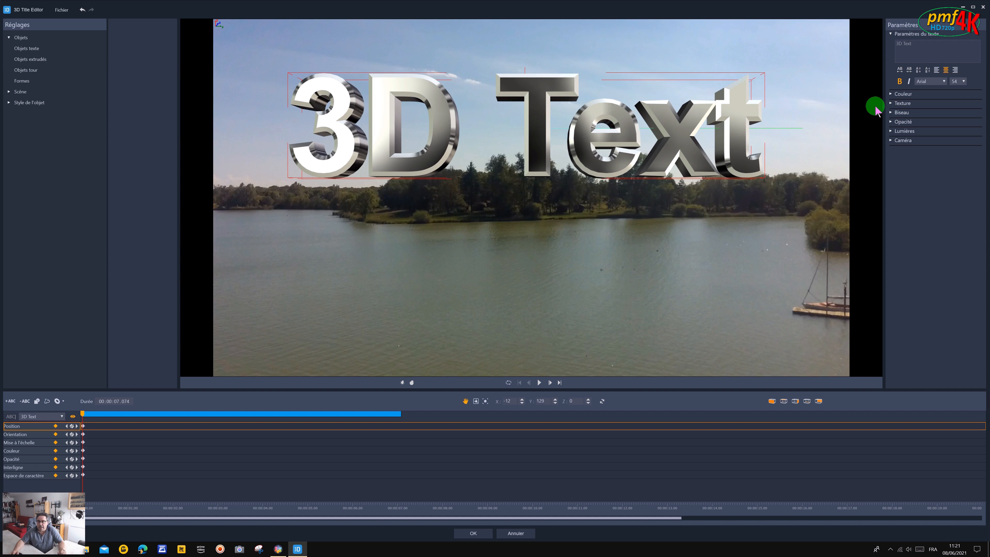
Change the title text's surface colour to a dark red.
click(891, 94)
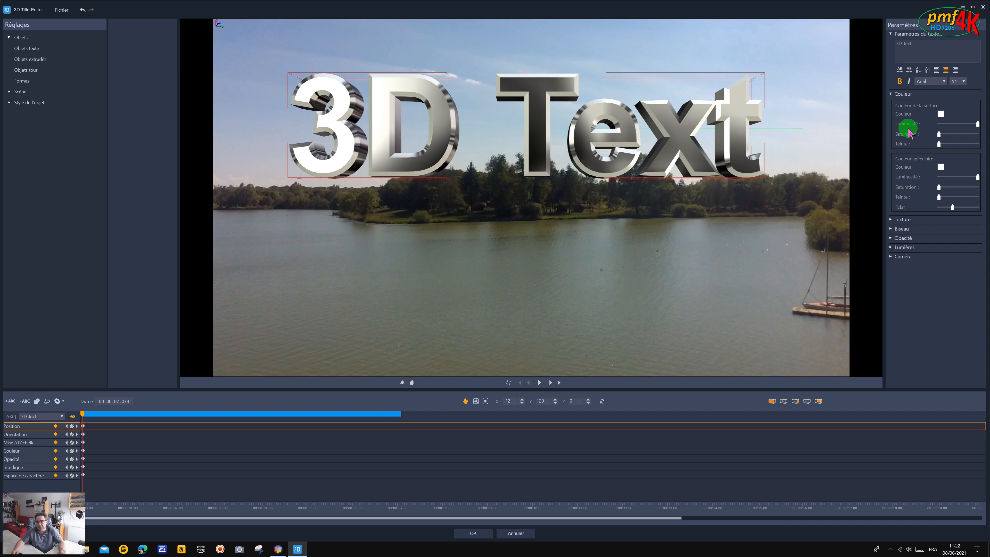
click(941, 114)
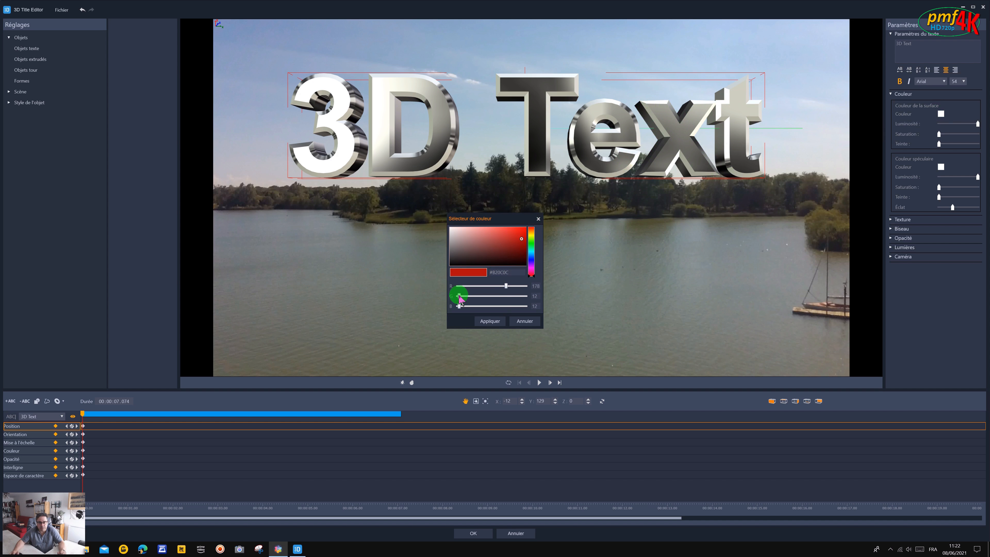
mouse_move(459, 298)
mouse_down()
mouse_move(474, 296)
mouse_move(456, 297)
mouse_up()
click(488, 322)
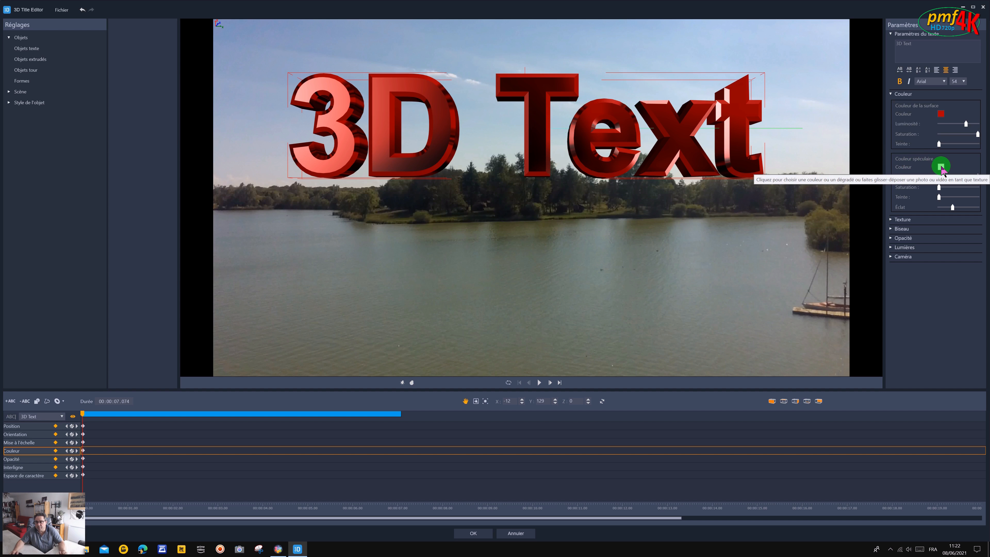
Change the title text's specular colour to a light purple.
click(941, 167)
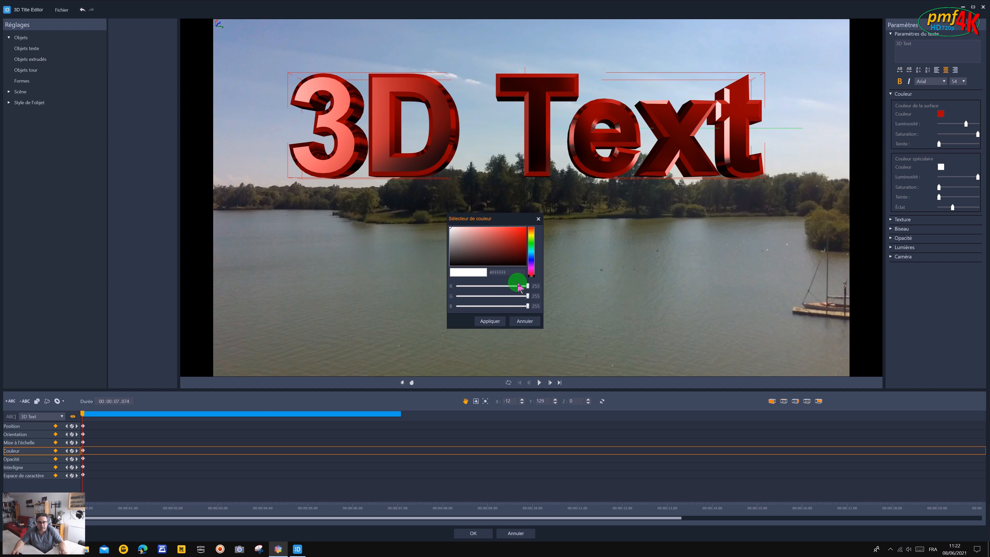
drag(517, 284, 501, 296)
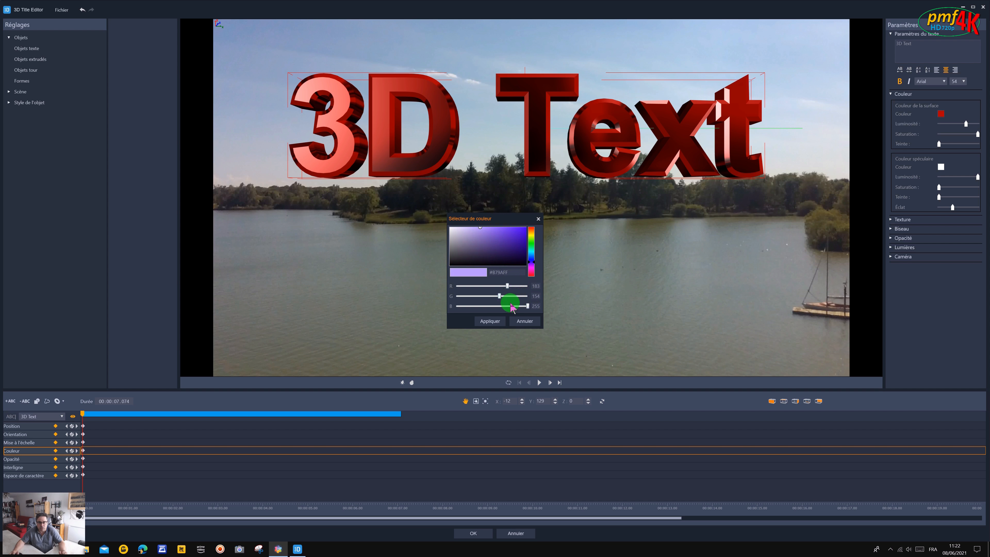
click(489, 321)
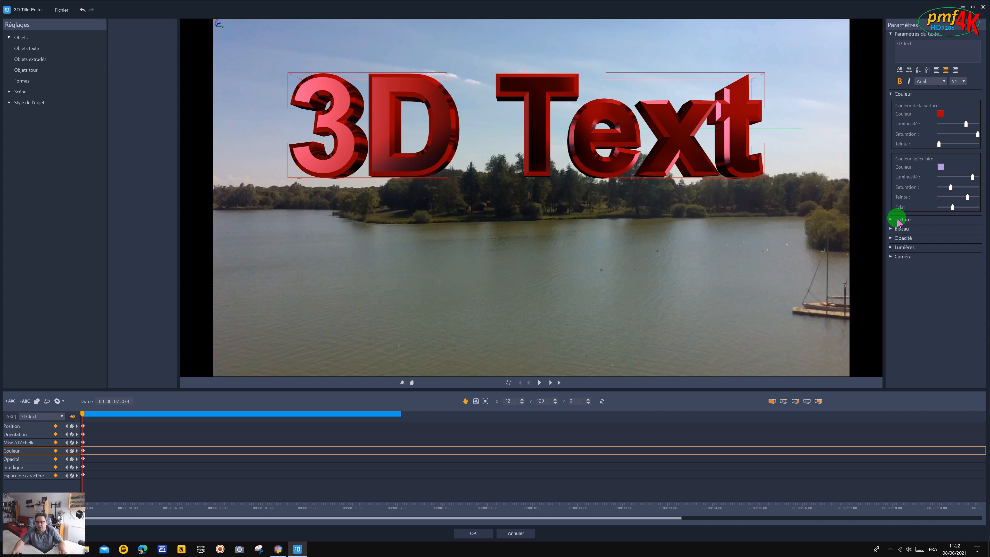
Apply the vieux-arbres image from the Images folder as the title text's texture.
click(891, 221)
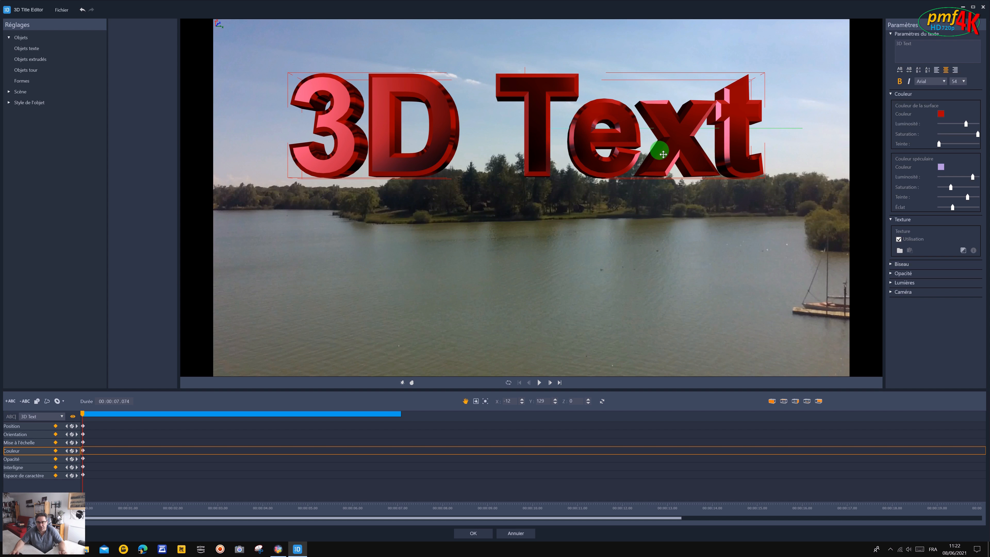
click(899, 241)
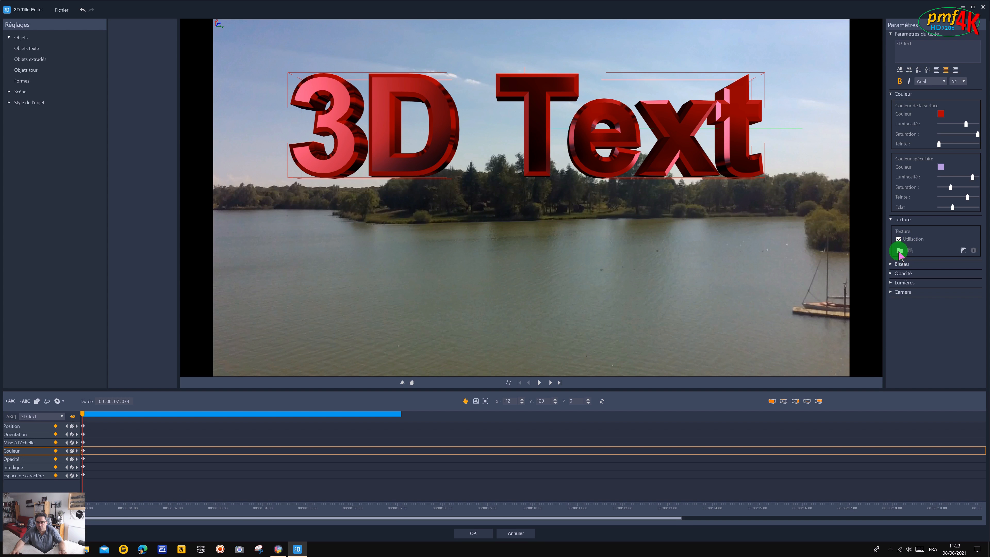
click(899, 250)
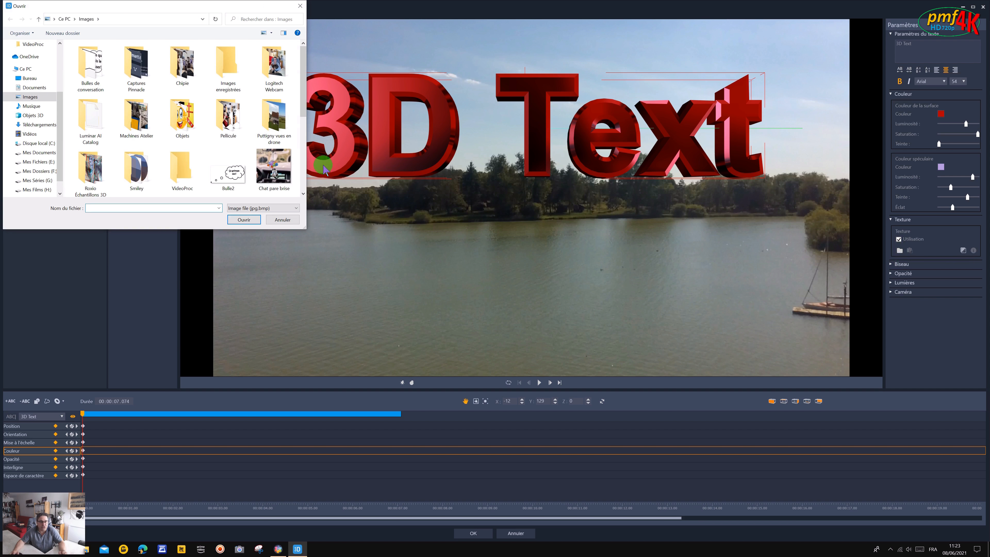
scroll(303, 193, down, 5)
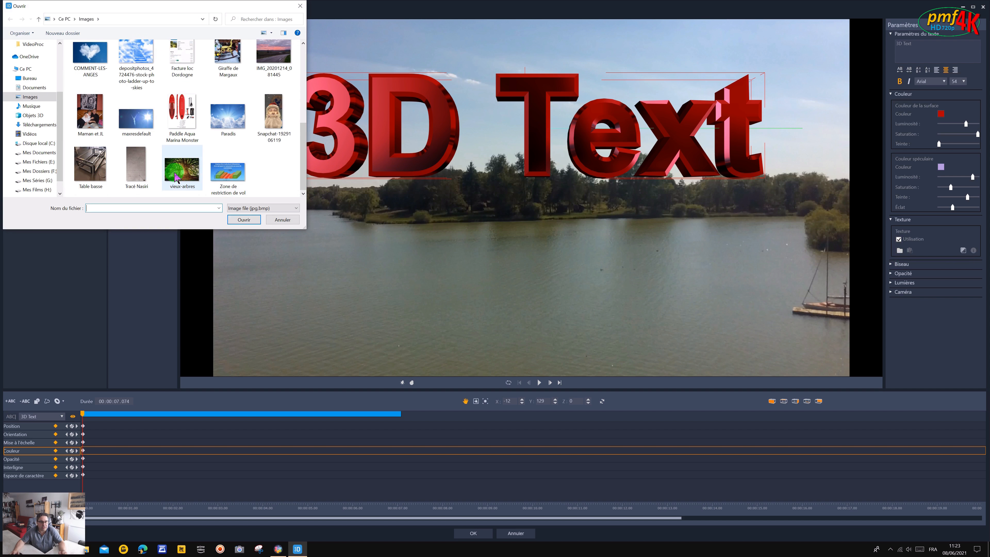
click(175, 174)
click(241, 219)
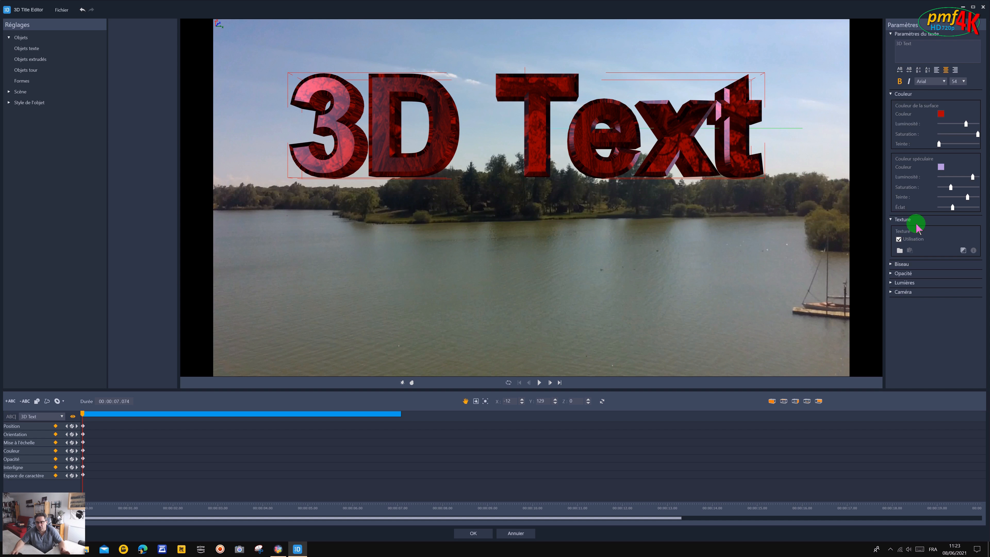
Set the title text's bevel mode to Arrondi ciselé.
click(890, 265)
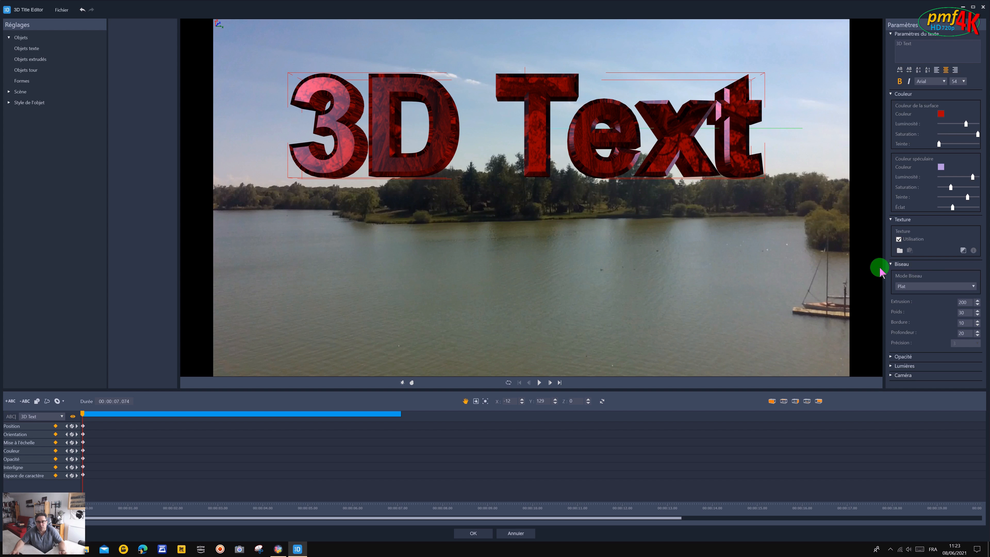
click(973, 287)
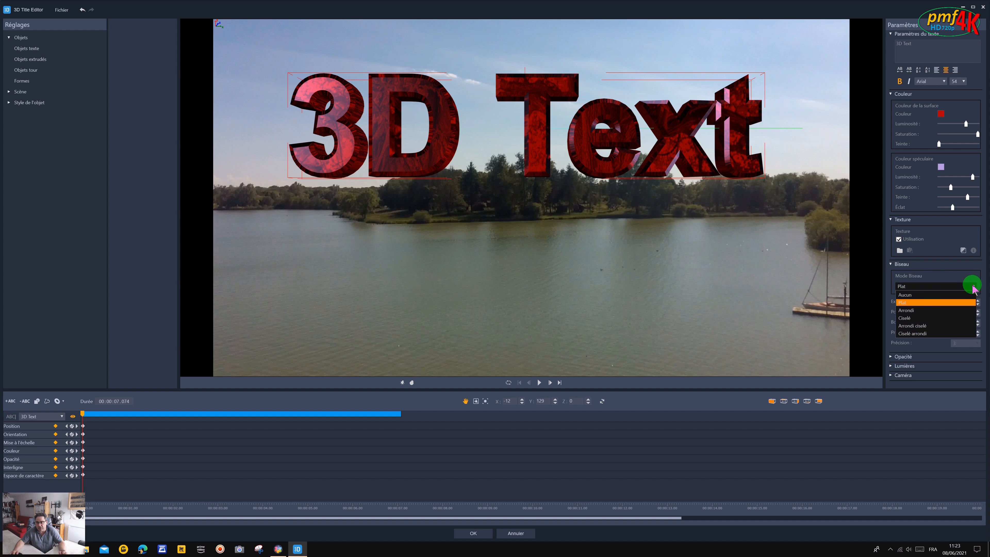
click(921, 327)
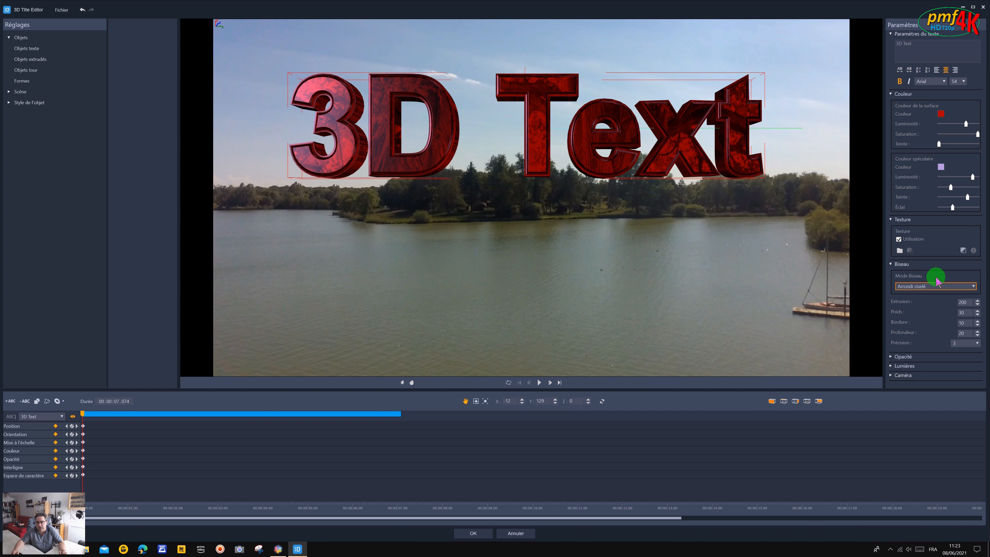
Try the Arrondi bevel mode on the title text and restore Arrondi ciselé.
click(973, 286)
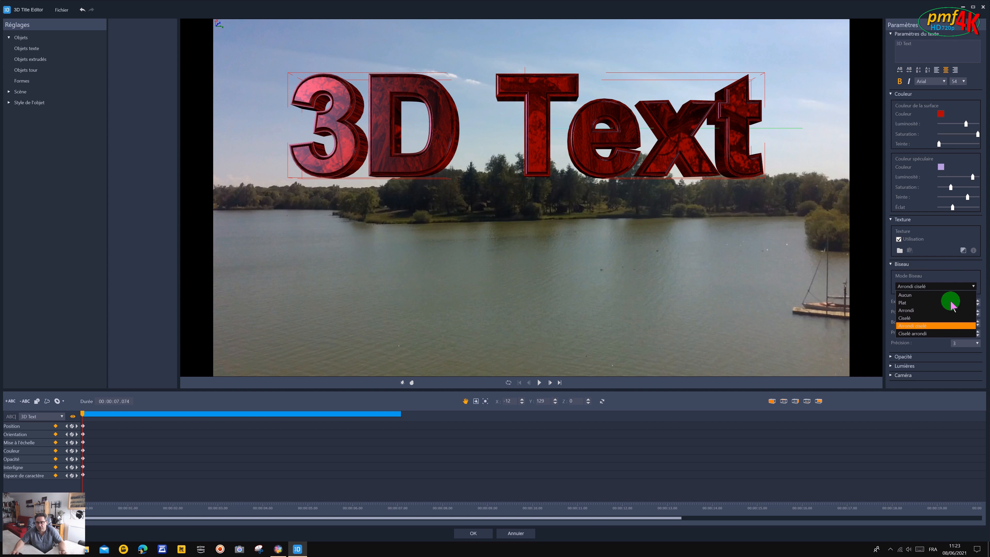
click(936, 311)
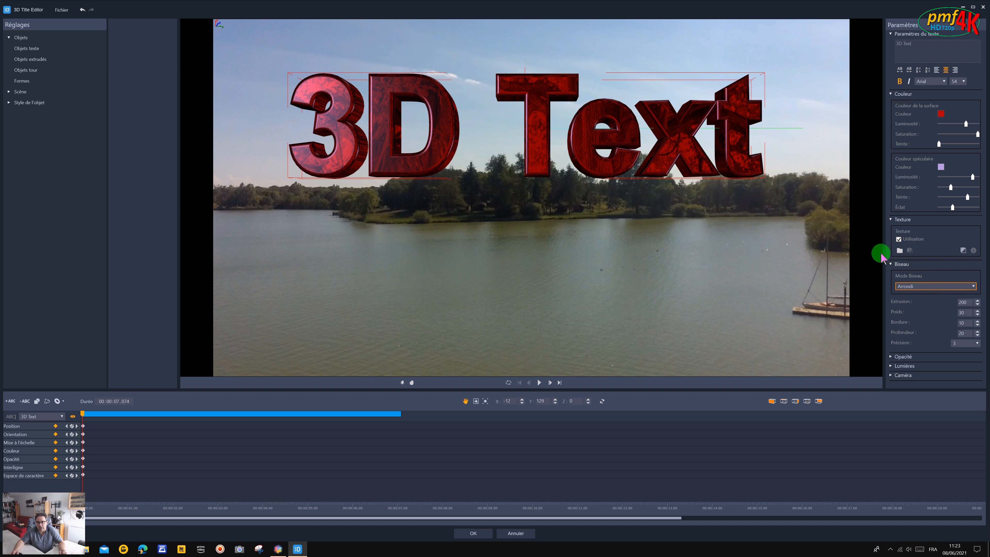
click(977, 287)
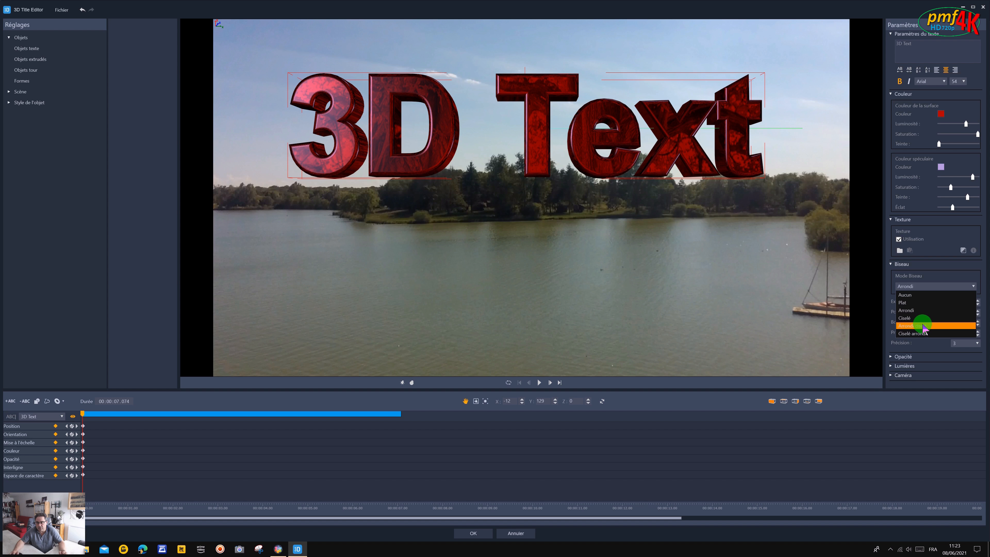
click(925, 326)
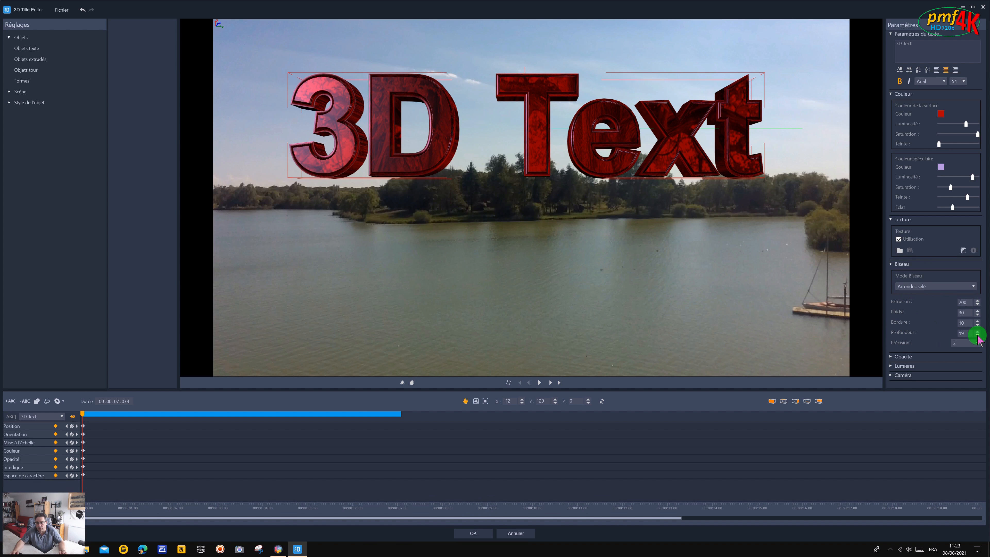
Set the bevel extrusion of the title text to 199.
click(977, 306)
click(978, 306)
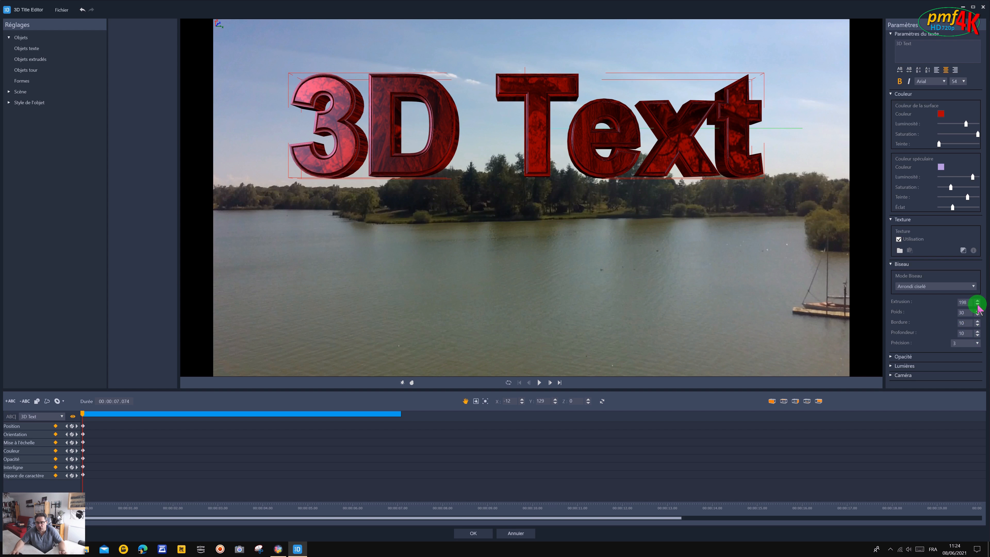
click(977, 305)
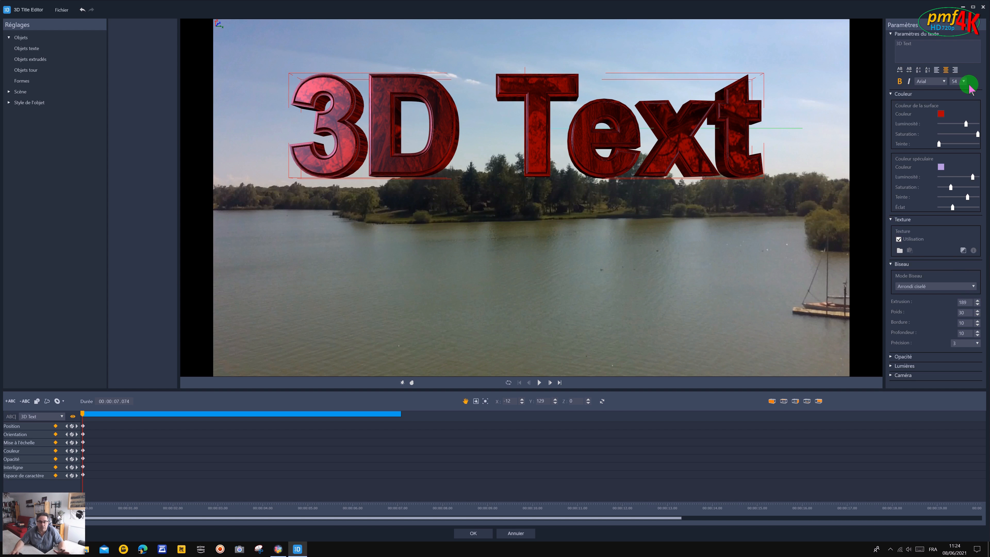
Move the title text down over the tree line and set its opacity to 64%.
click(891, 357)
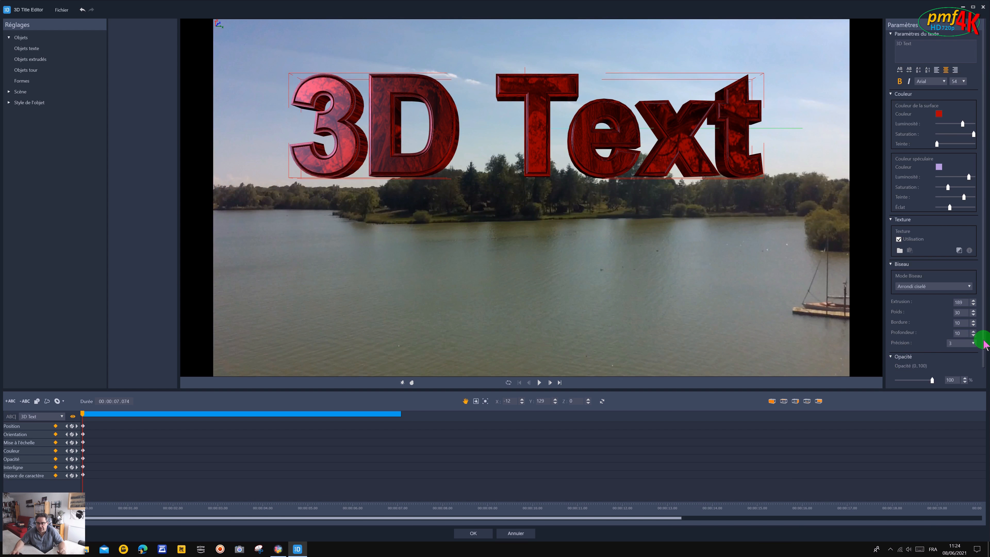
scroll(984, 349, down, 1)
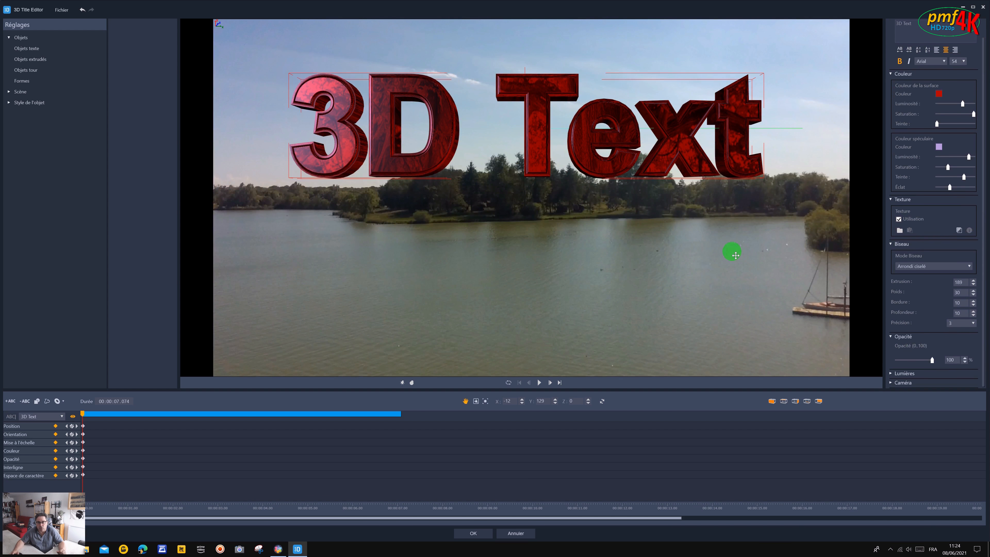
drag(632, 133, 619, 175)
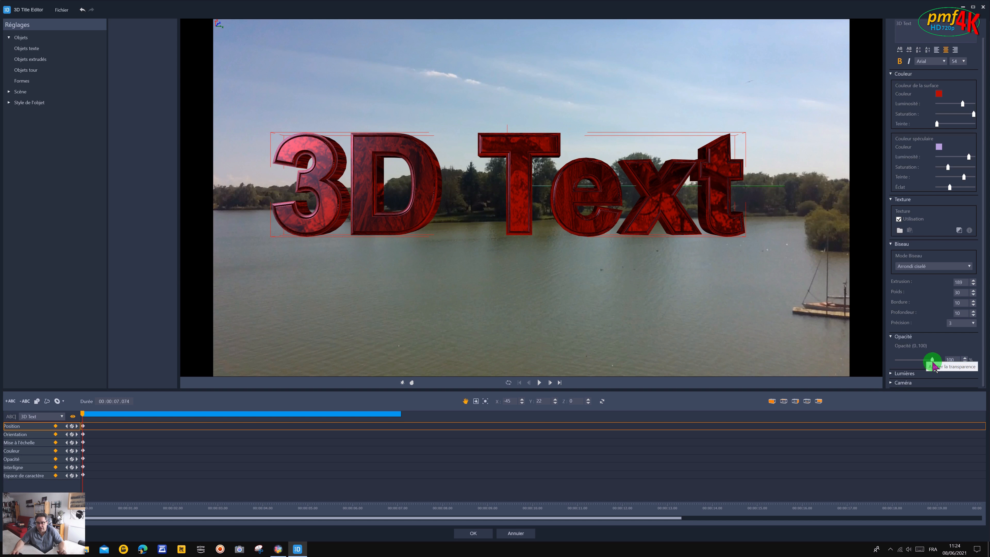
drag(933, 359, 919, 360)
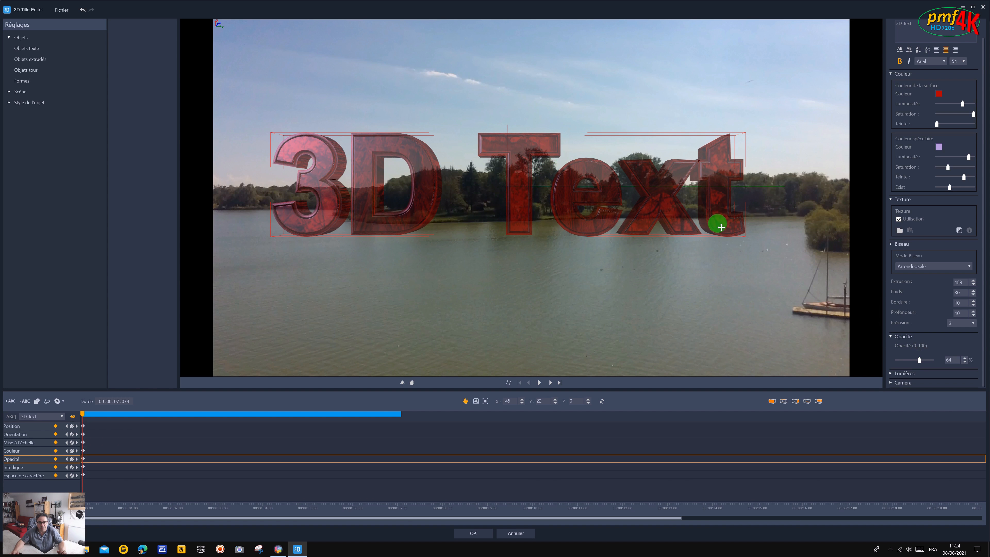
Increase the colour saturation of the title's directional light slightly.
click(891, 373)
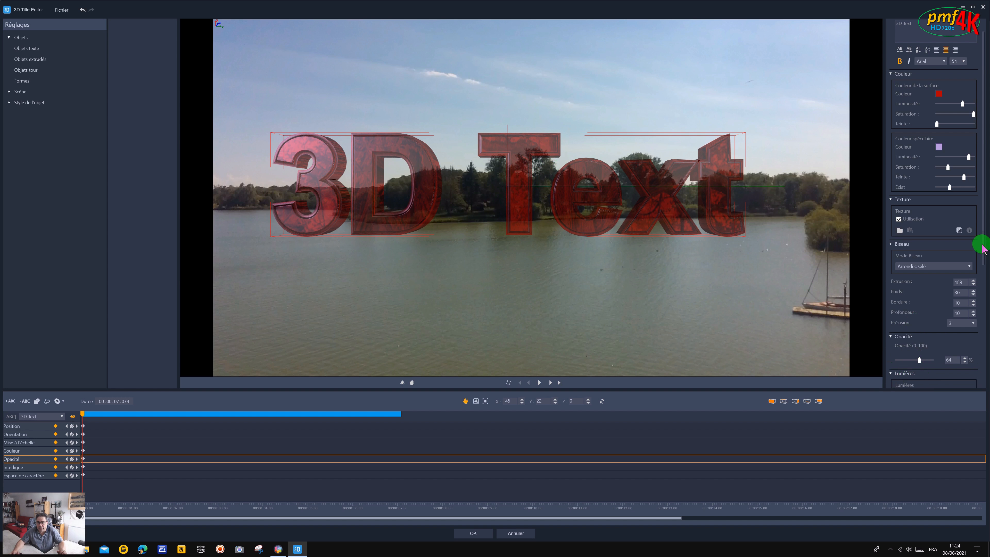
scroll(983, 289, down, 5)
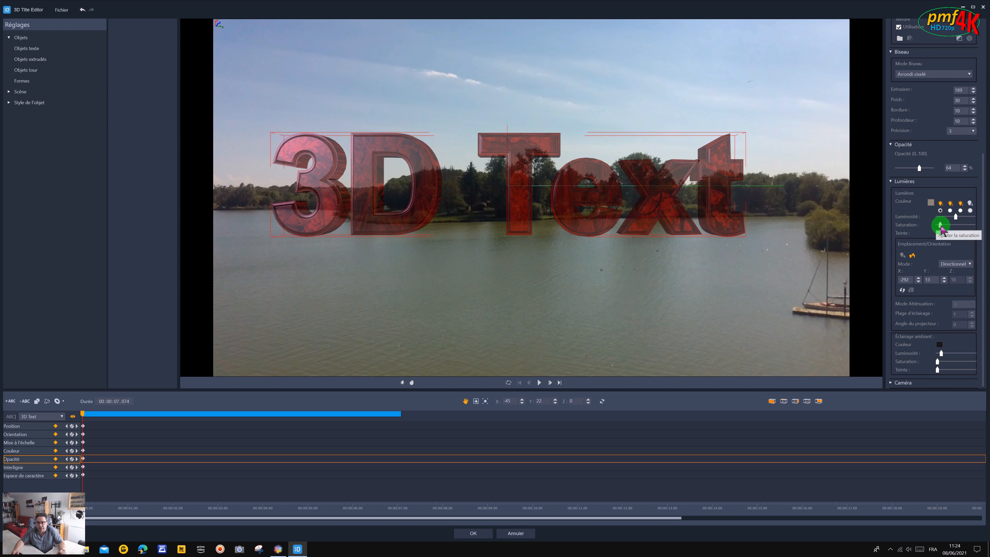
drag(941, 225, 949, 226)
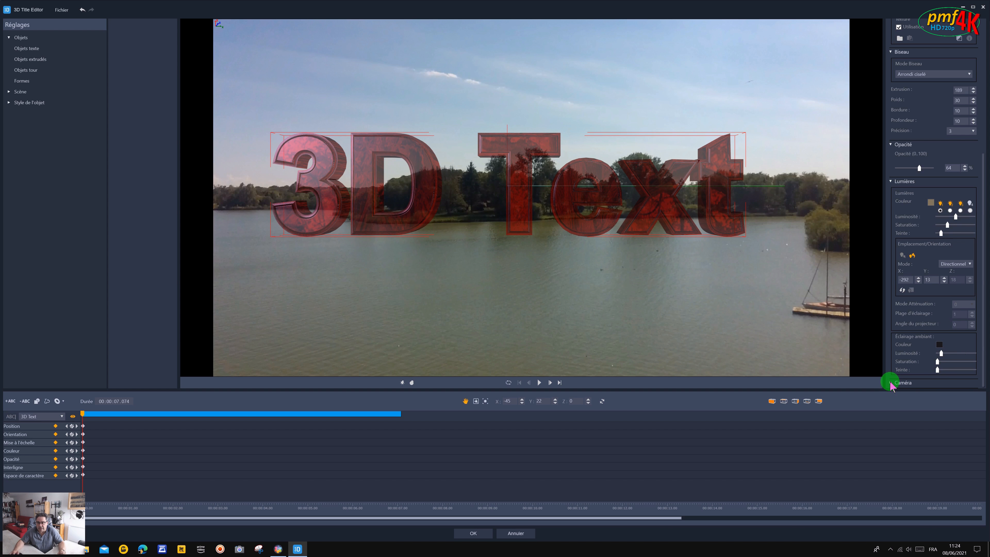
Look at the 3D title from the side and from behind, and return the camera to the front view.
drag(983, 314, 981, 381)
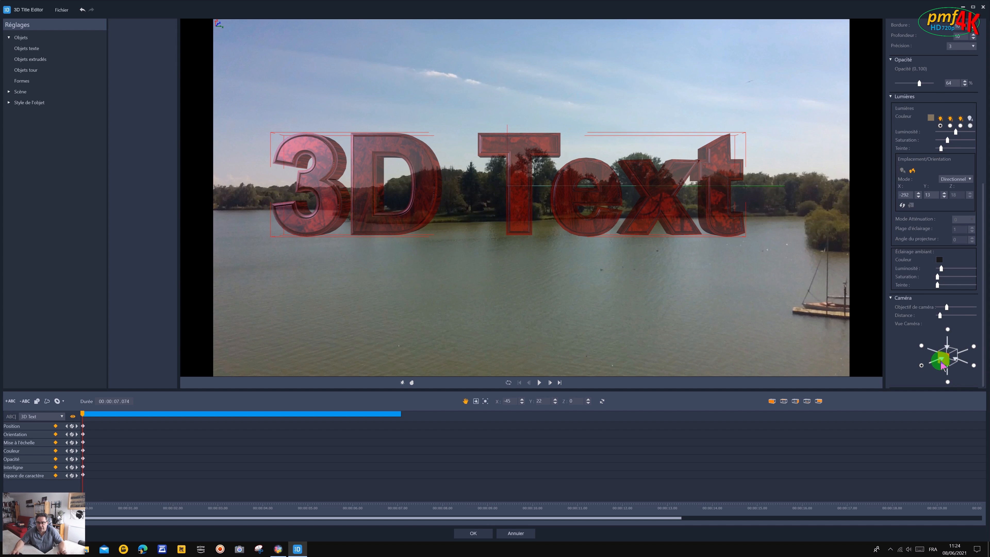
click(973, 366)
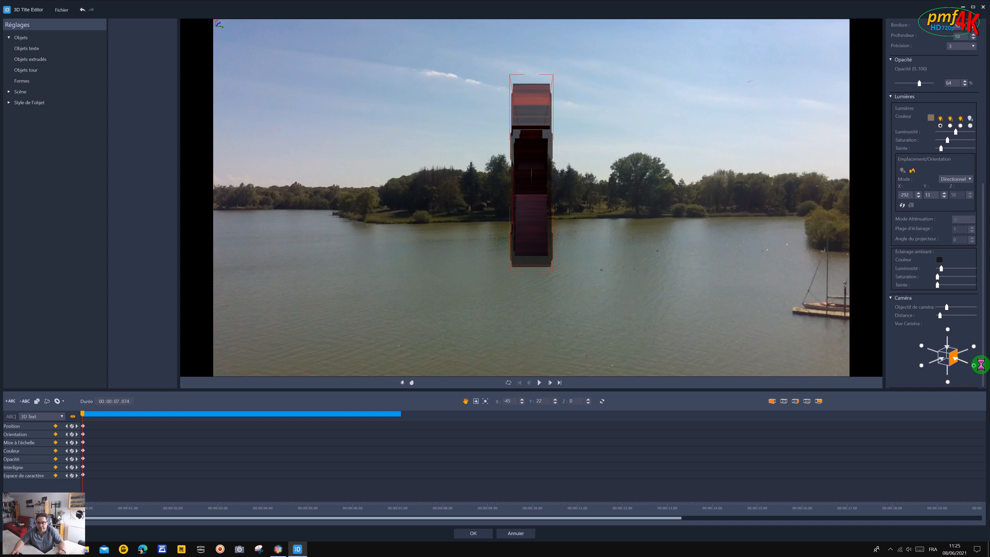
click(973, 346)
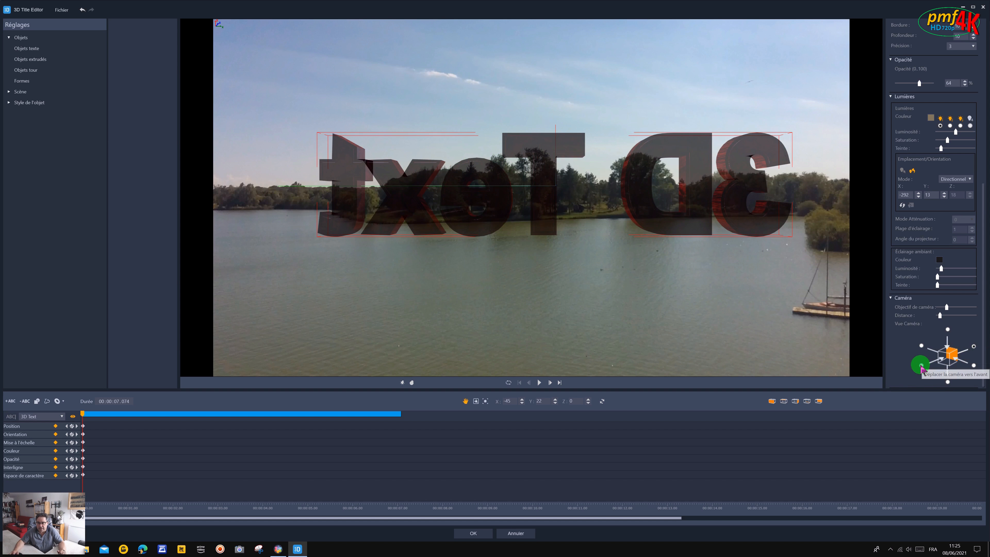
click(924, 366)
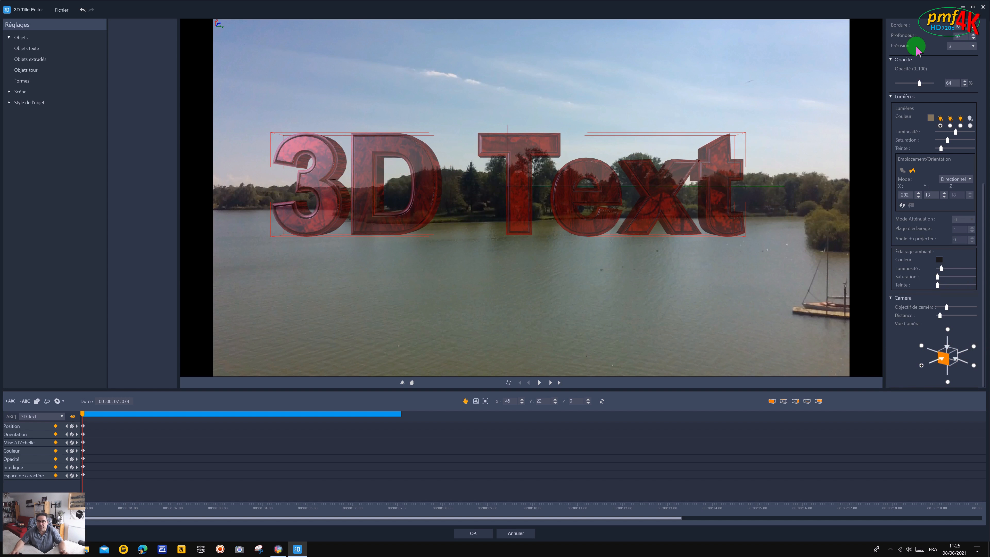
Replace the title text with "Vol en drone", split into "Vol" on the first line and "en drone" on the second.
drag(984, 191, 985, 6)
click(942, 44)
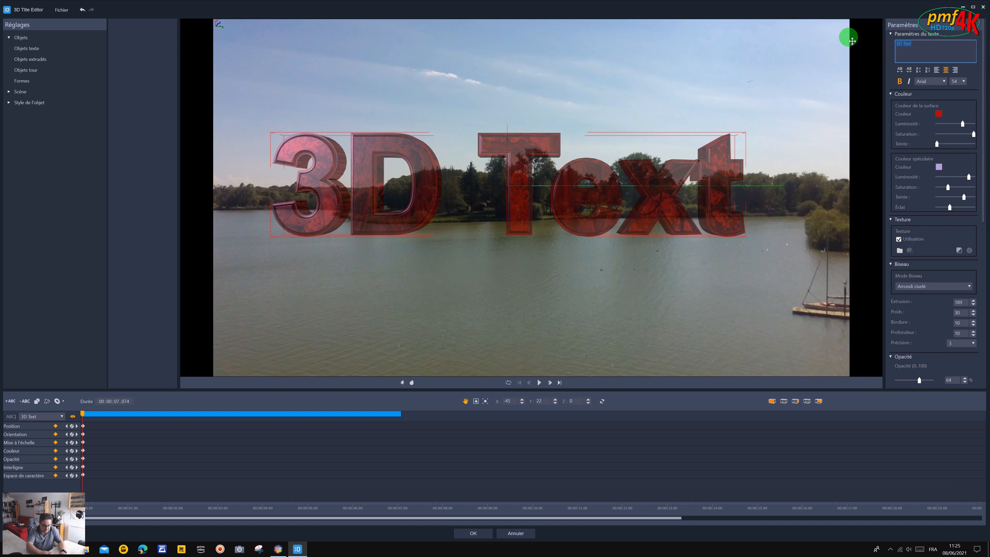
text(Vol)
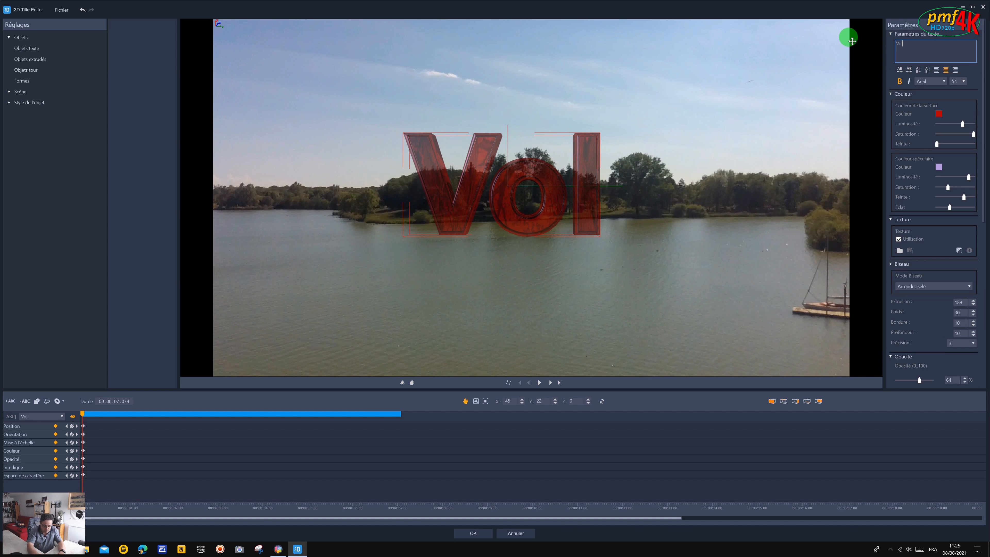
text( en drone)
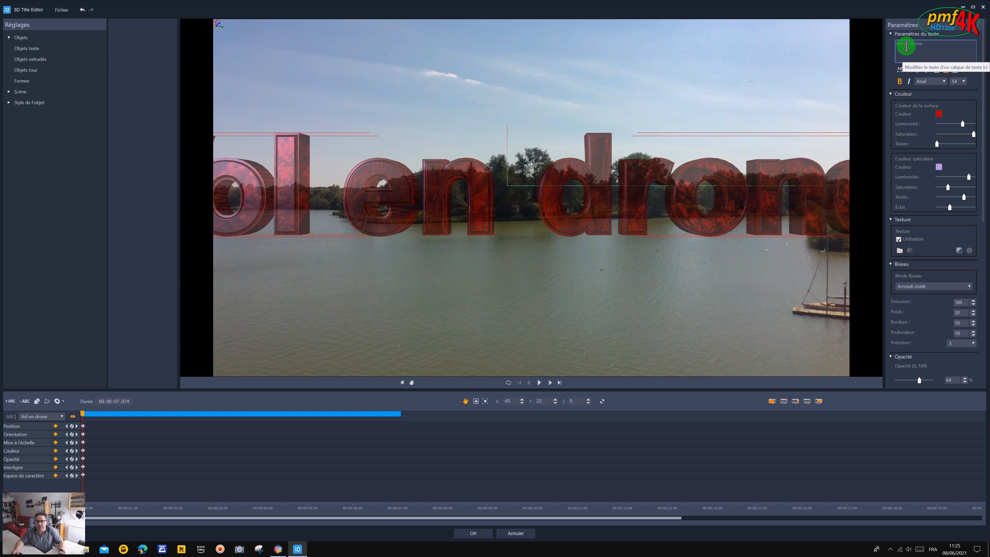
click(904, 43)
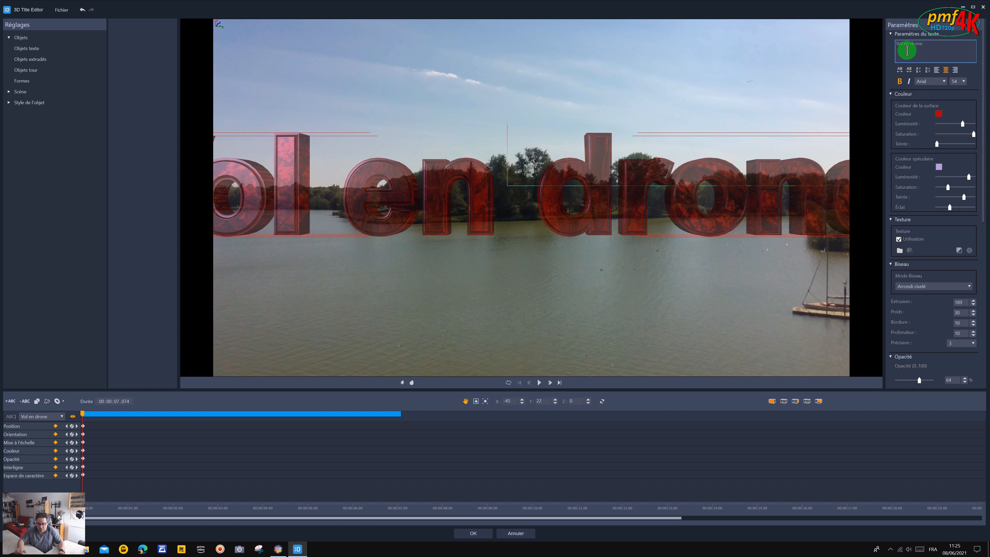
key(Return)
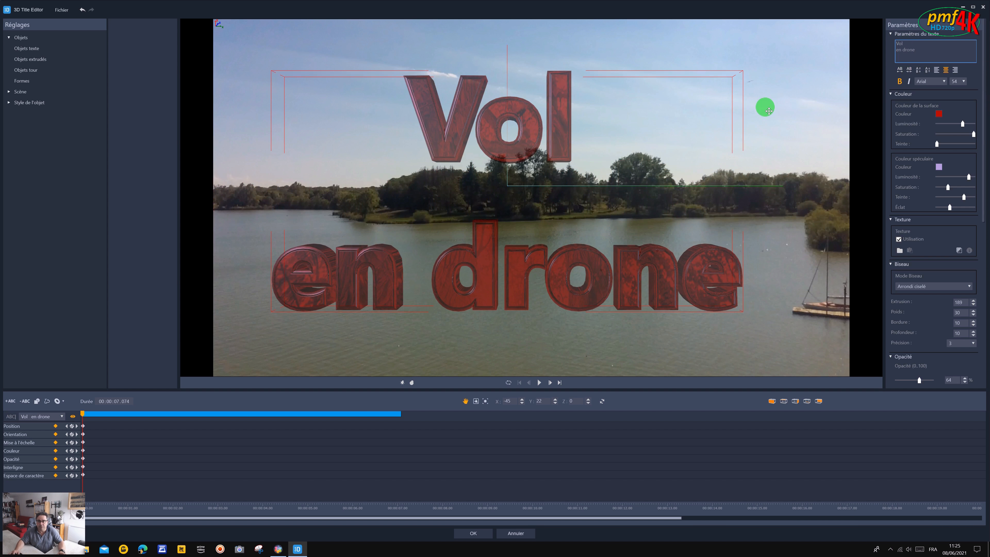
Shift the two-line title slightly up and to the right over the lake, and accept the 3D title edits.
drag(756, 105, 757, 95)
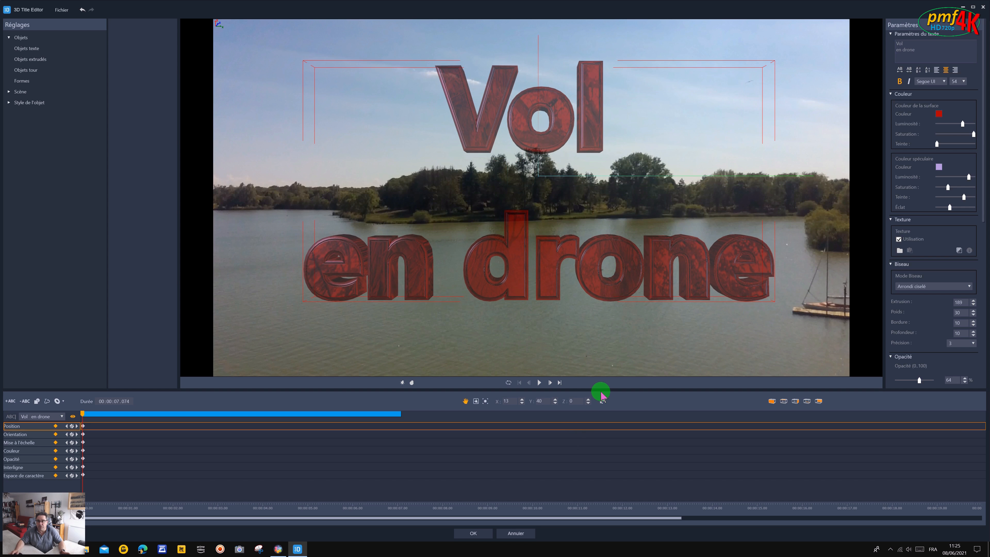
click(483, 535)
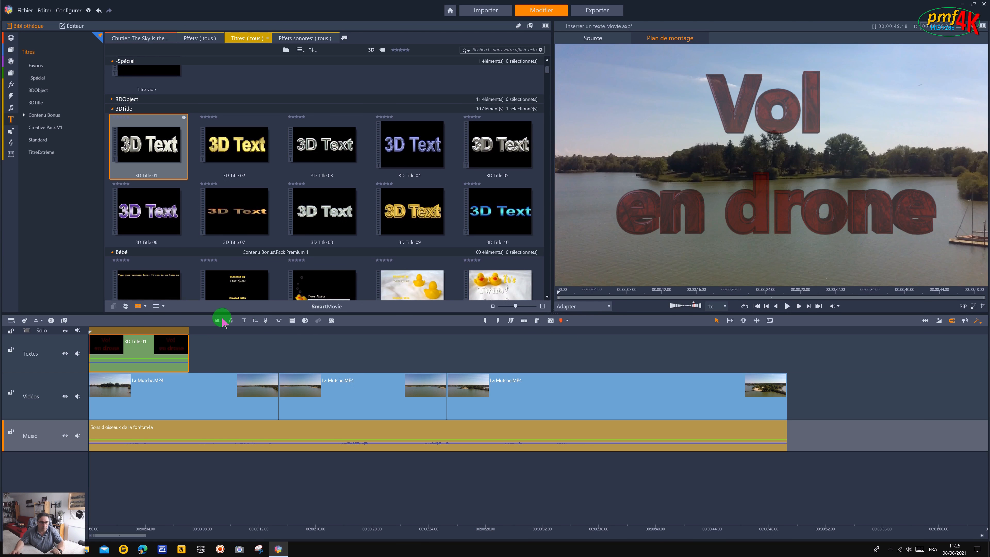
Insert the Bébé twins name title with the rubber ducks on the Textes track at the start of the second video clip.
drag(92, 331, 260, 337)
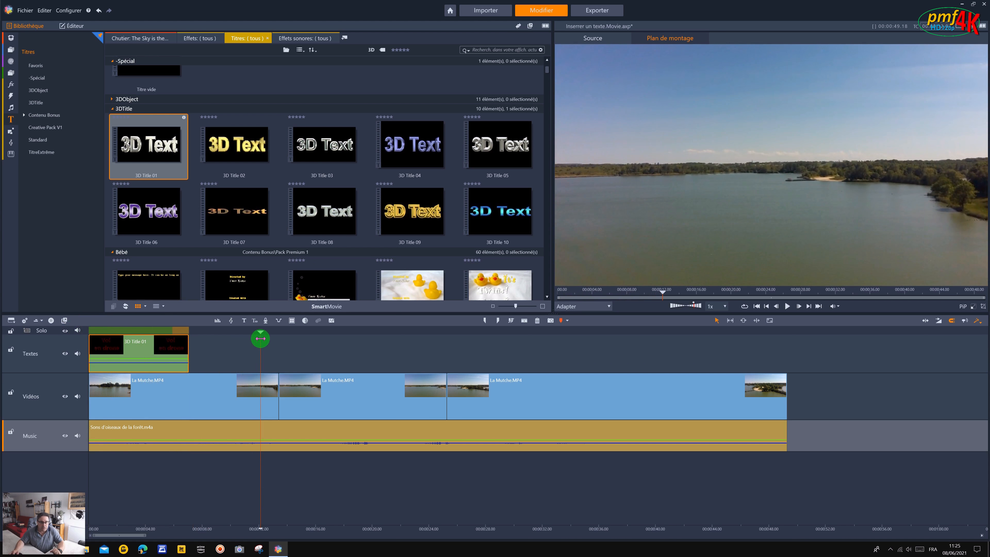
click(547, 297)
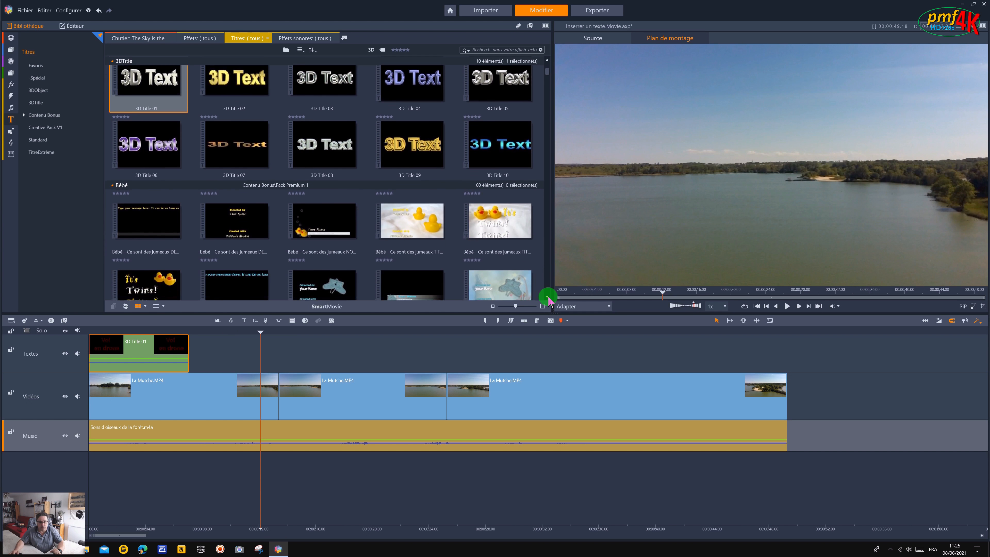
click(548, 298)
drag(260, 334, 278, 331)
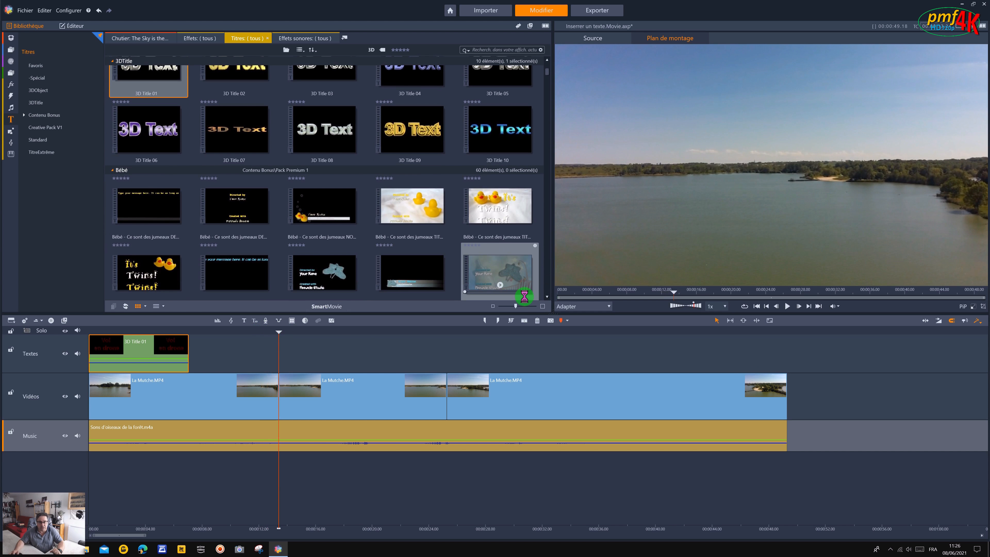
click(548, 298)
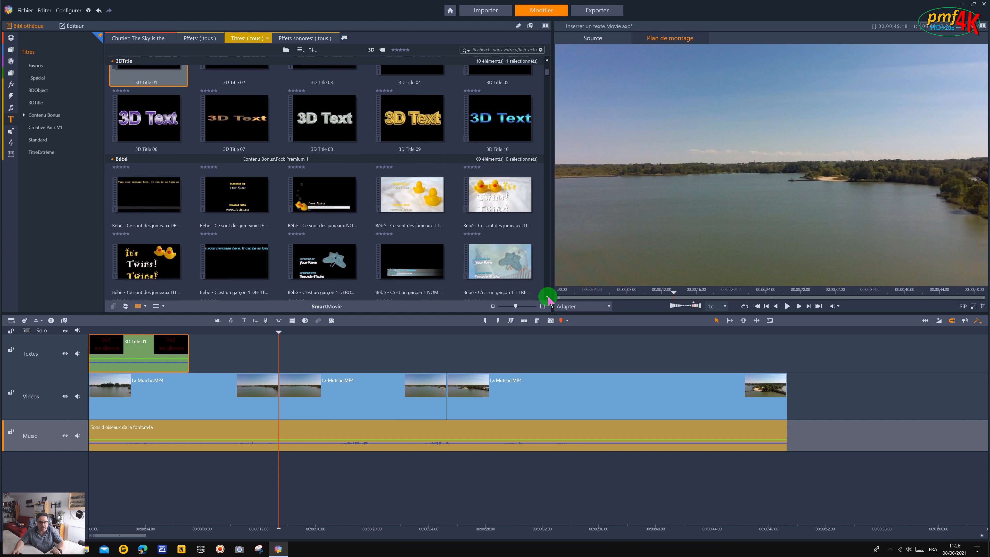
click(548, 297)
click(548, 297)
drag(325, 153, 284, 354)
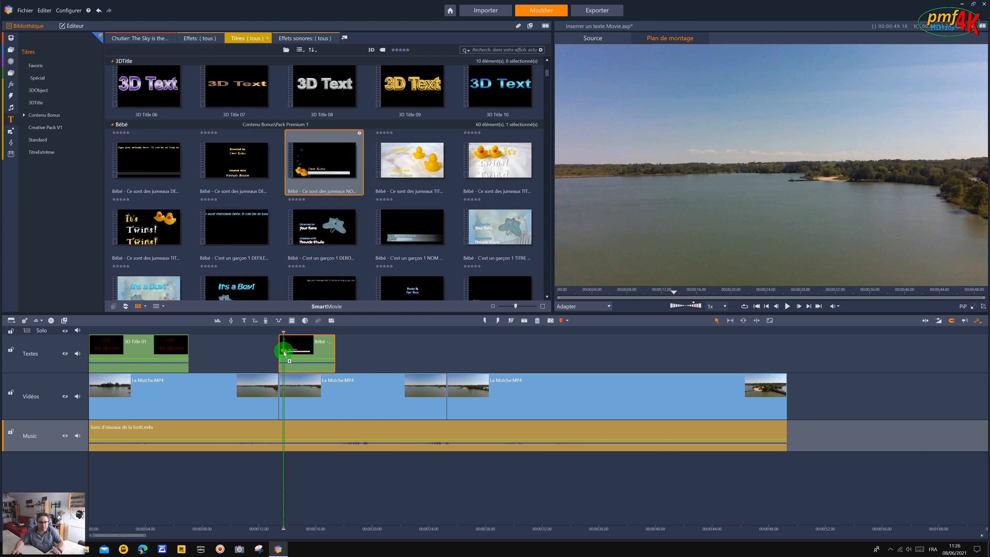
Open the inserted Bébé title in the title editor and show the name text's Surface1 and Bordure1 settings.
click(277, 332)
drag(278, 330, 309, 331)
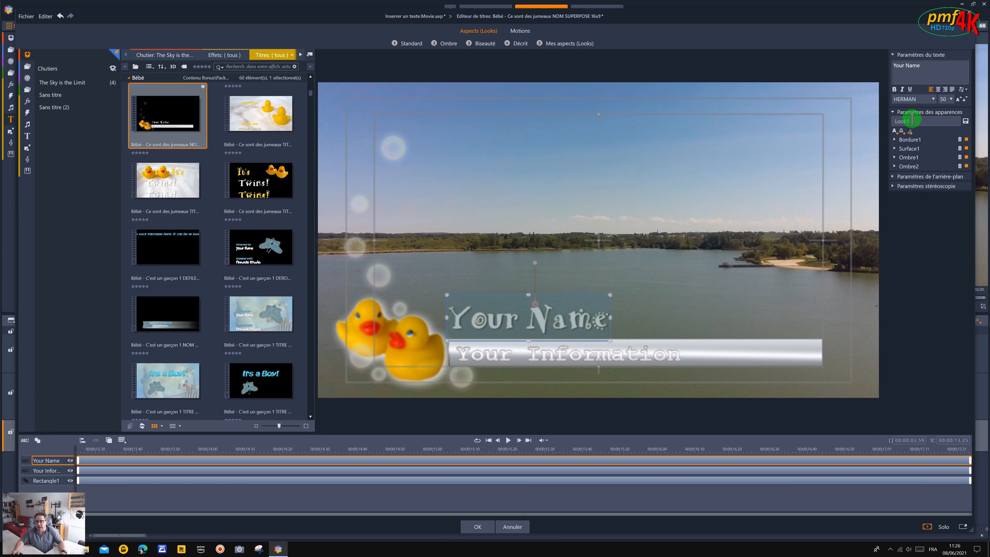
click(894, 150)
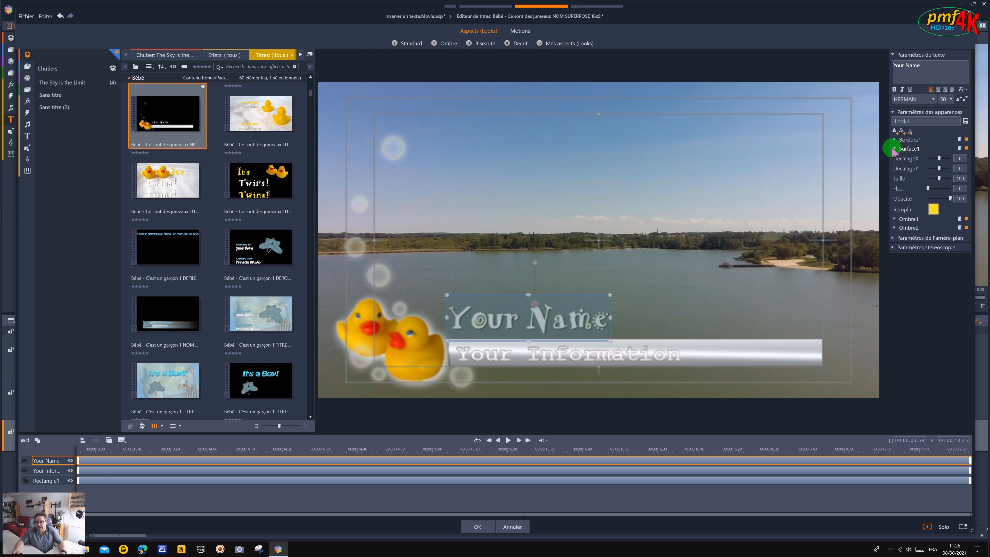
click(894, 139)
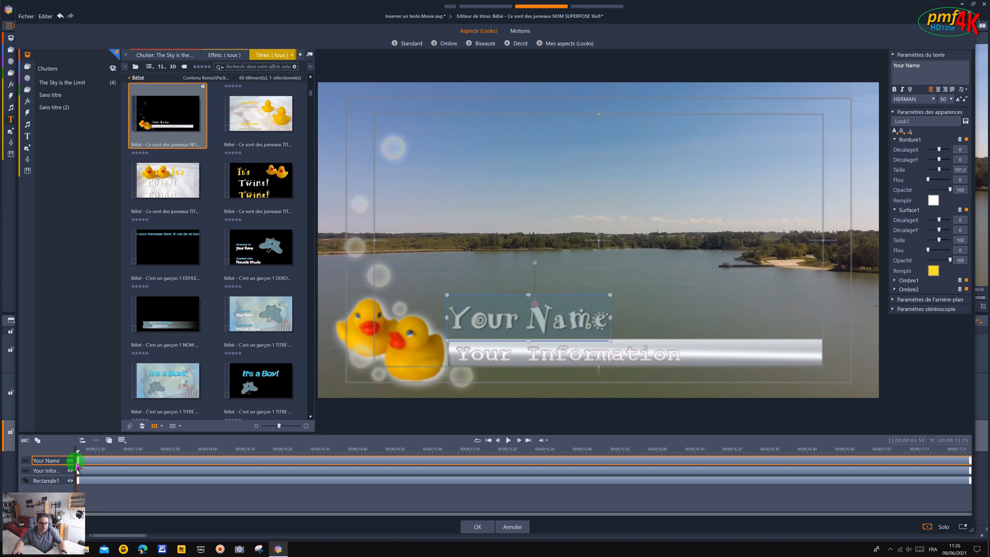
Rename the Your Name text layer as Vol en Drone.
double_click(61, 461)
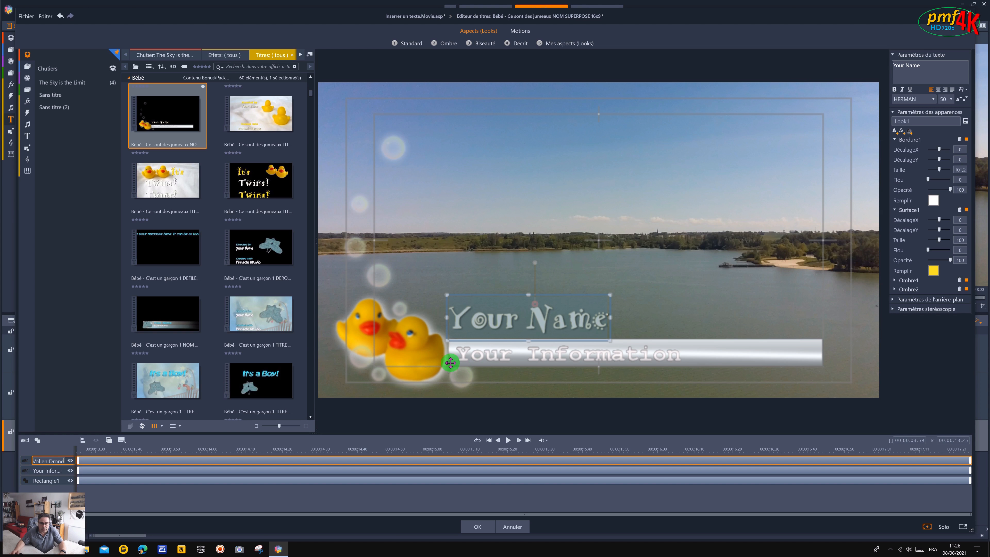
click(61, 470)
click(60, 463)
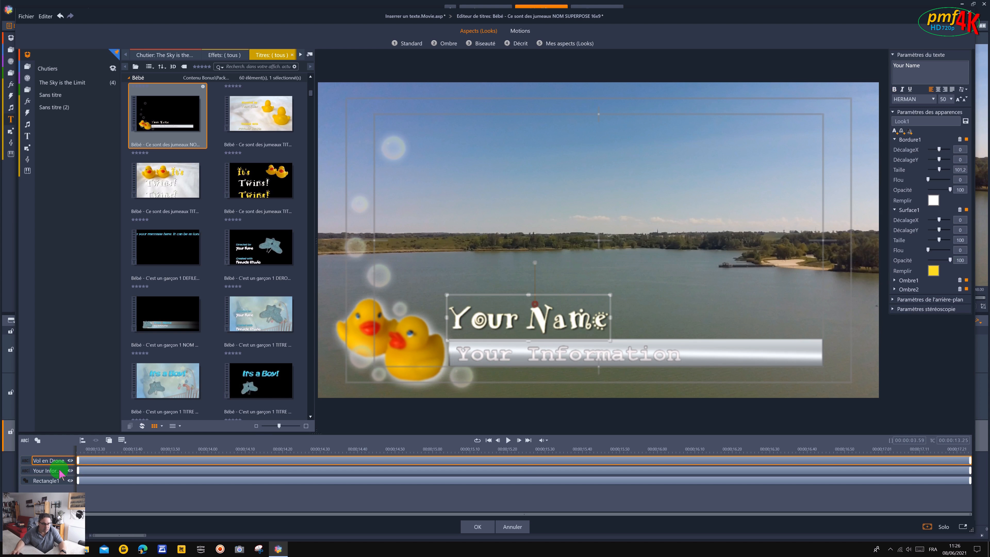
Rename the Your Information text layer as PMF 4K and accept the title edits.
click(58, 471)
click(34, 471)
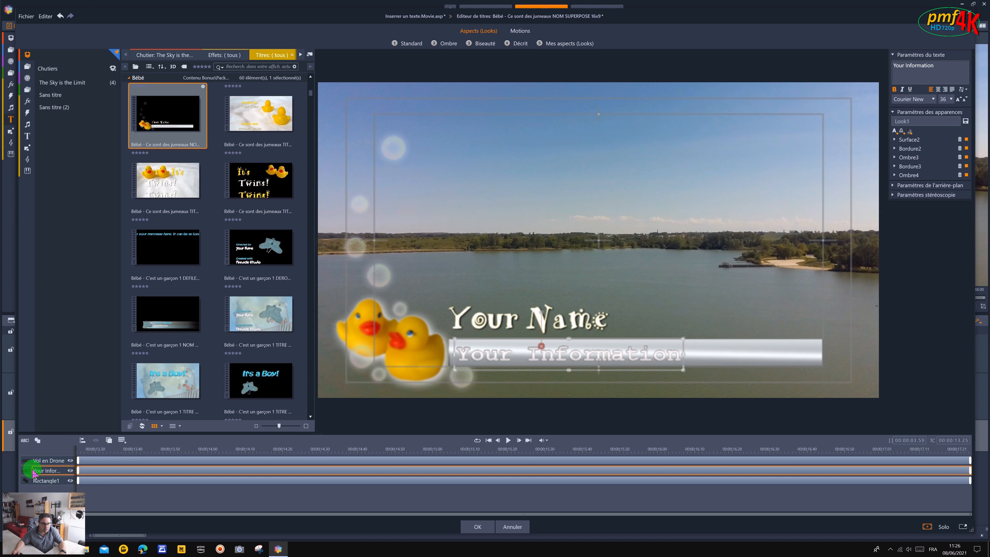
click(35, 472)
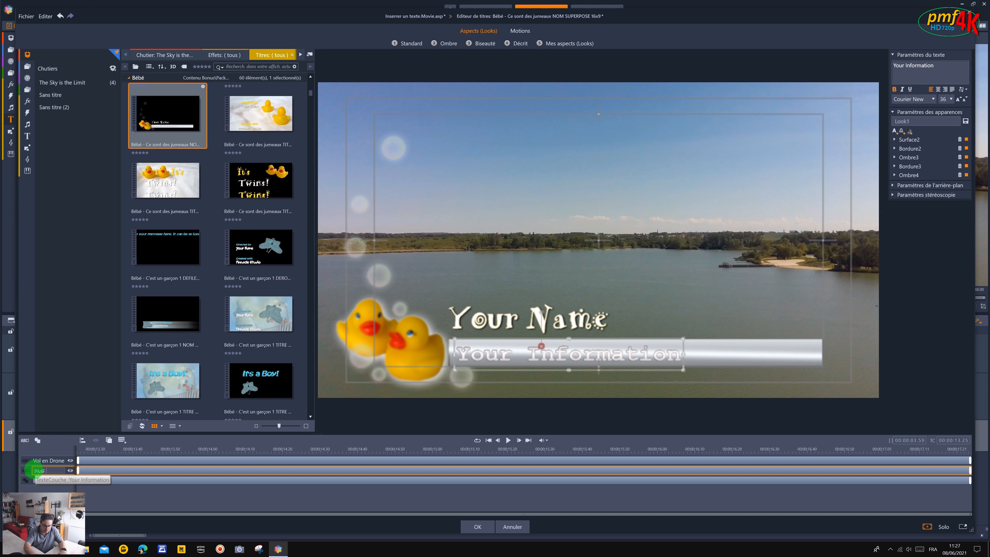
key(Return)
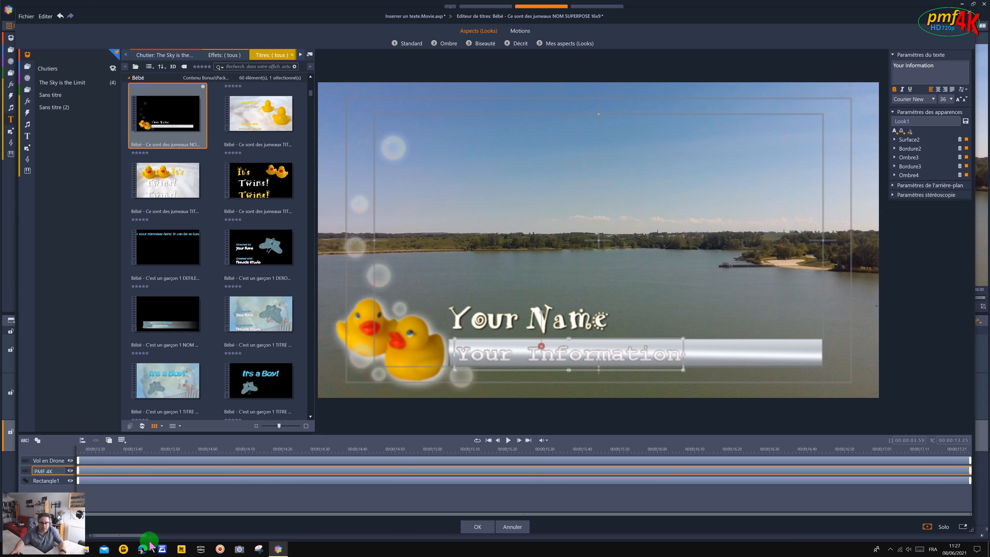
click(477, 527)
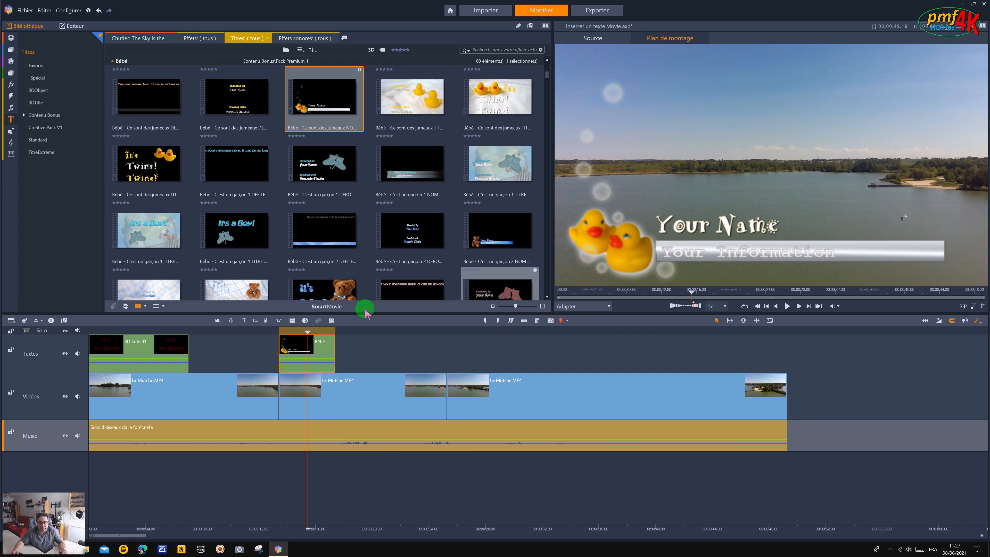
drag(308, 334, 277, 331)
double_click(328, 353)
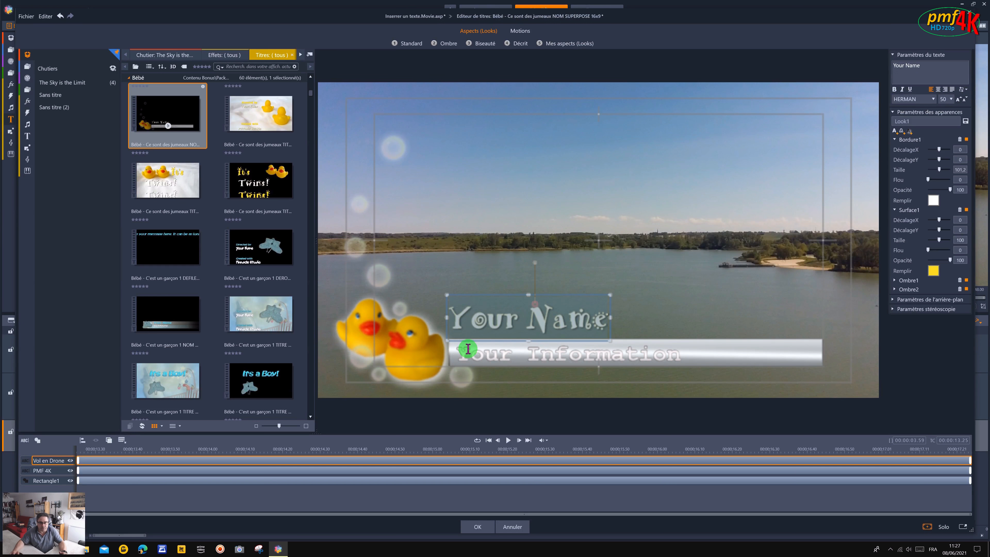
drag(477, 287, 439, 142)
click(487, 341)
drag(488, 341, 583, 268)
click(513, 526)
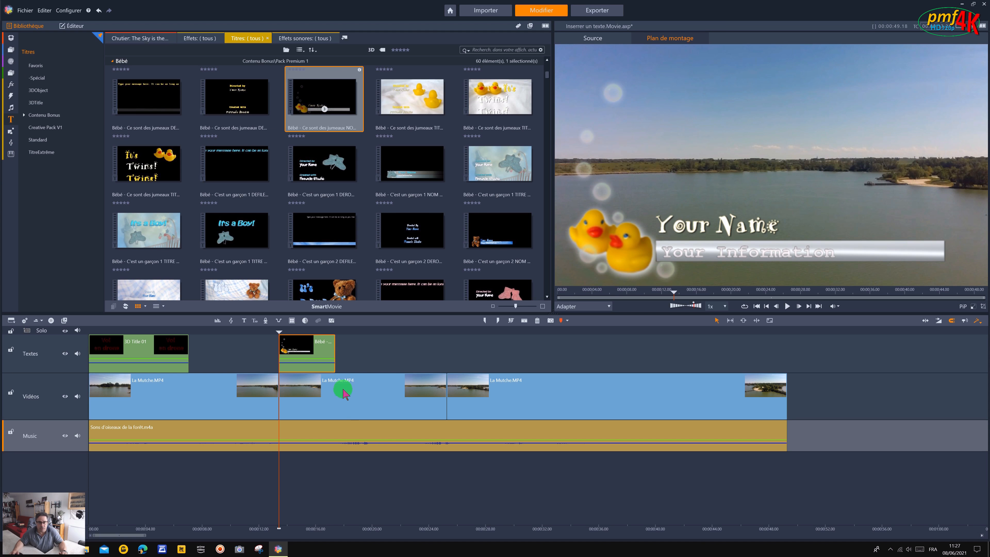
Reopen the Bébé title, replace the Your Name text with "Vol en drone", and show its background and stereoscopy settings.
drag(278, 332, 299, 332)
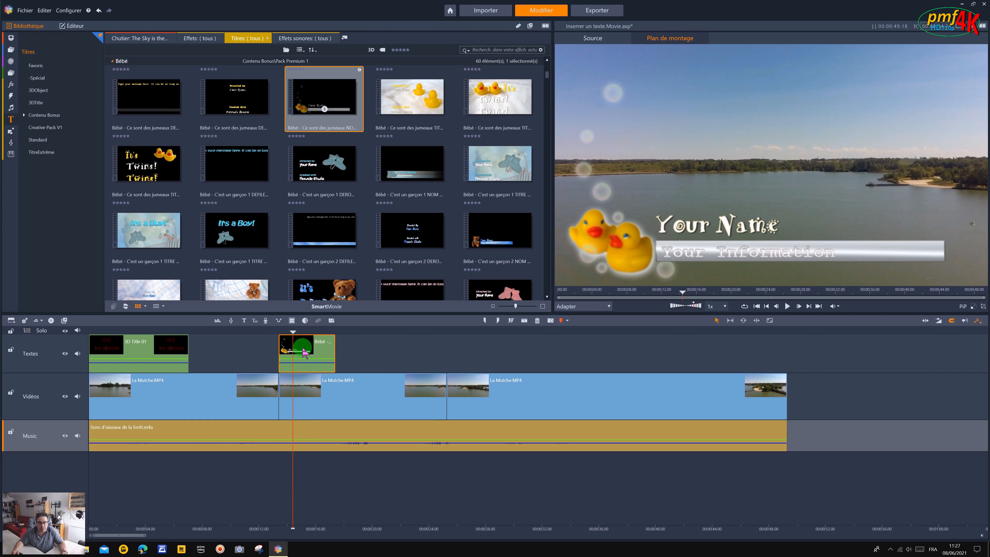
double_click(303, 350)
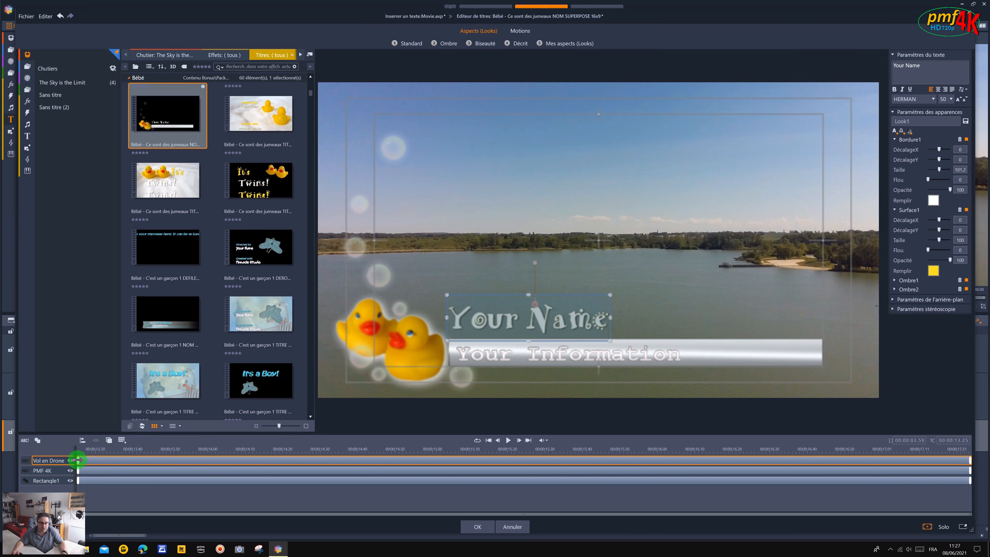
drag(957, 76, 849, 72)
text(Vo)
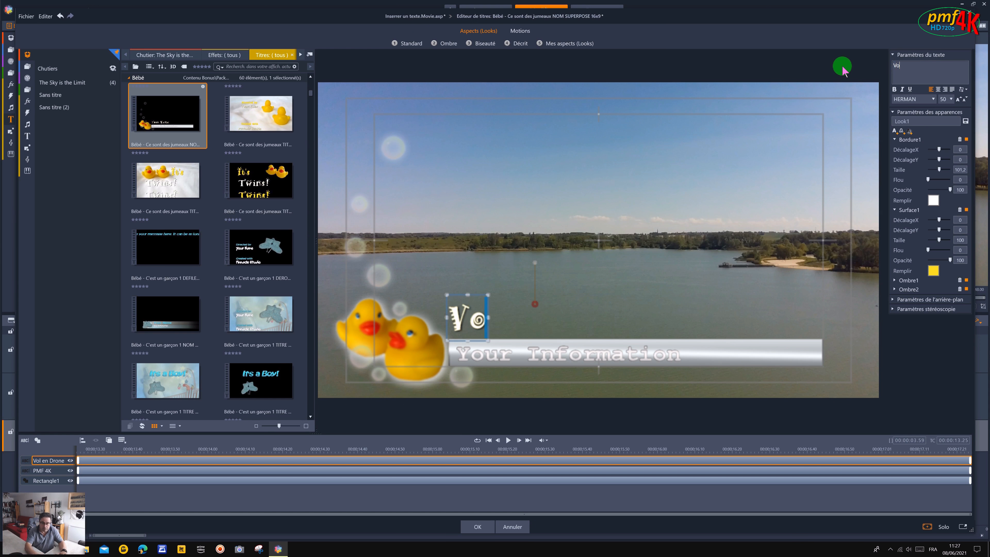
text(l en drone)
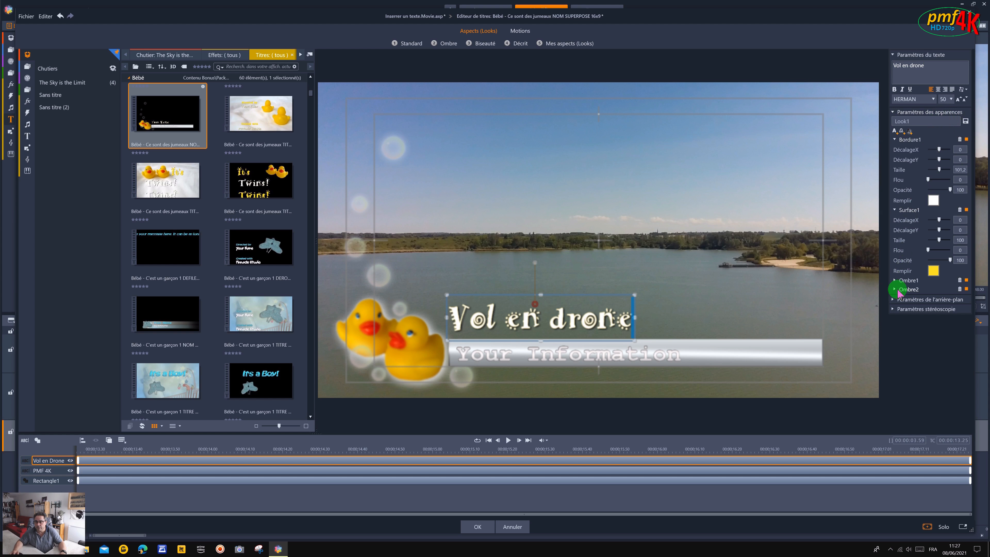
click(893, 310)
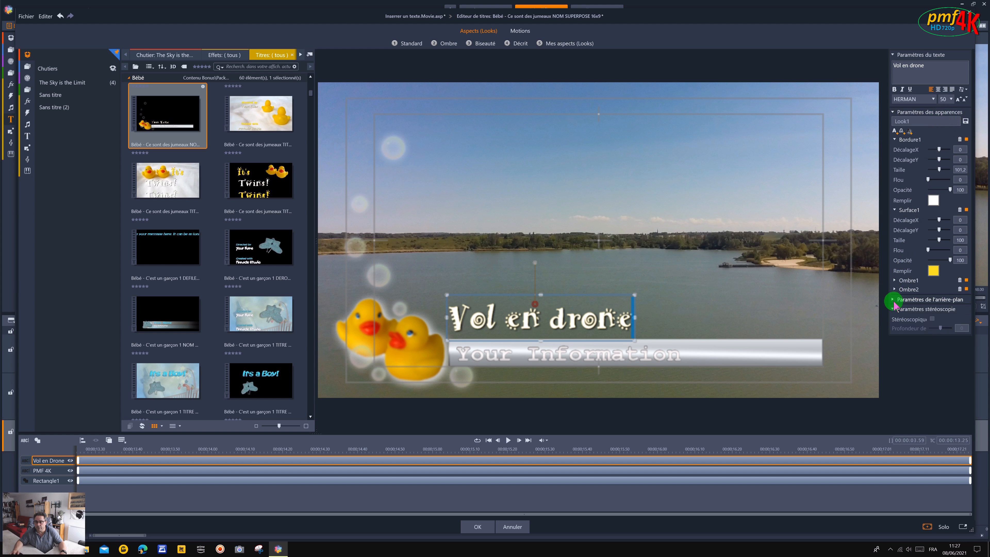
click(893, 300)
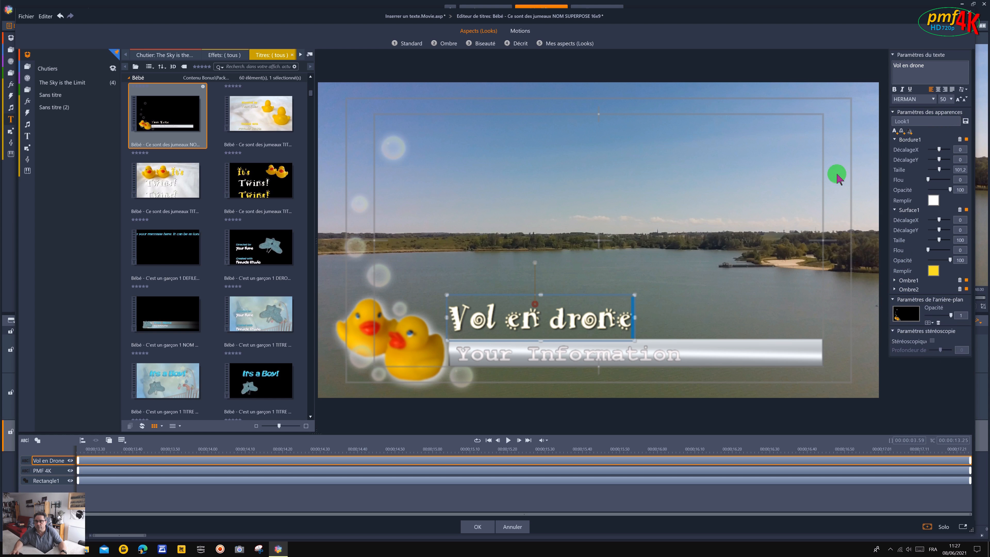
Replace the Your Information text with "PMF 4K" and accept the title edits.
click(674, 357)
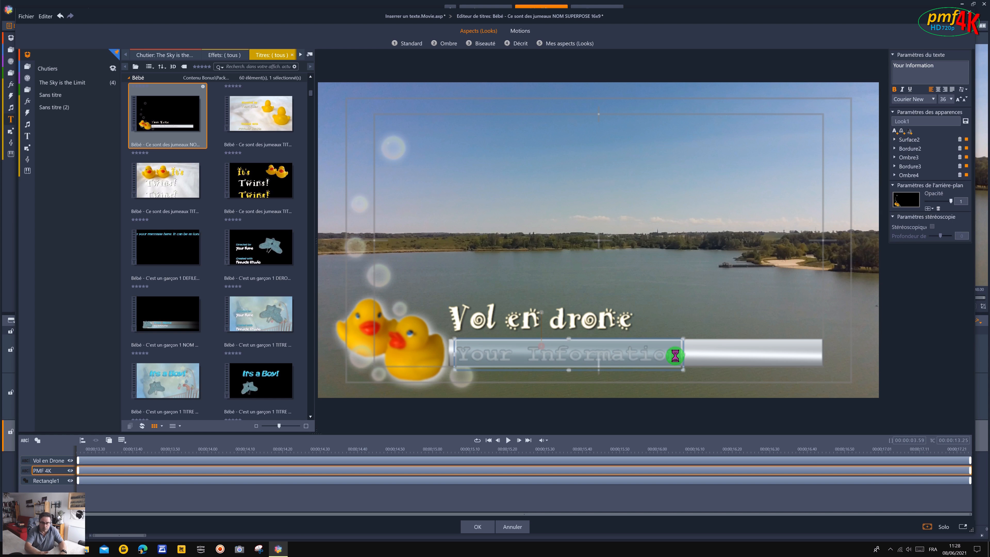
text(V)
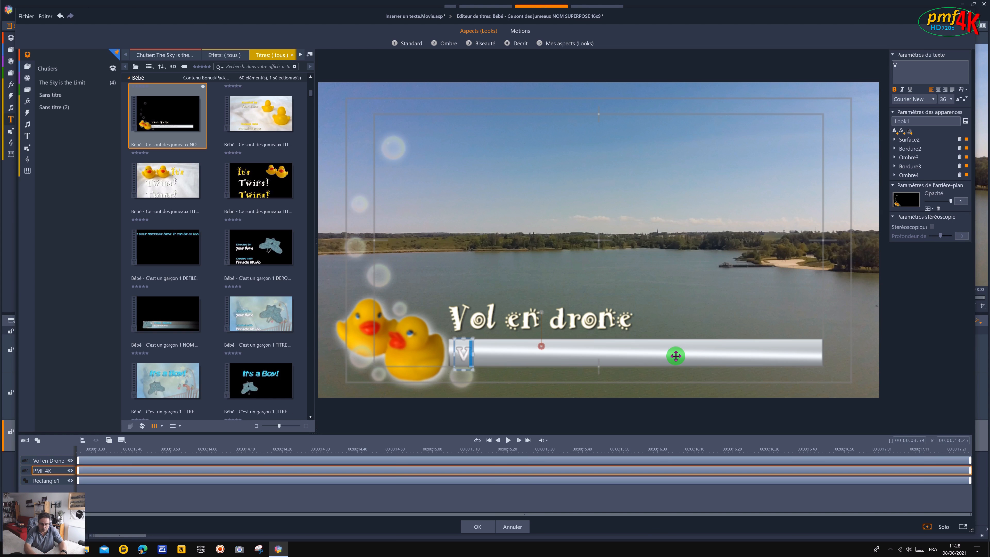
key(BackSpace)
text(PMF 4K)
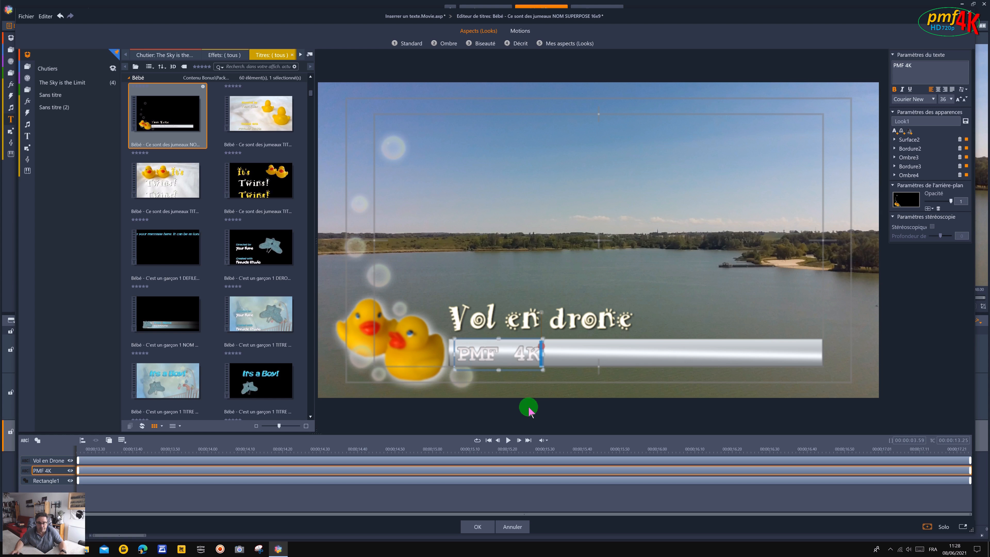
click(479, 526)
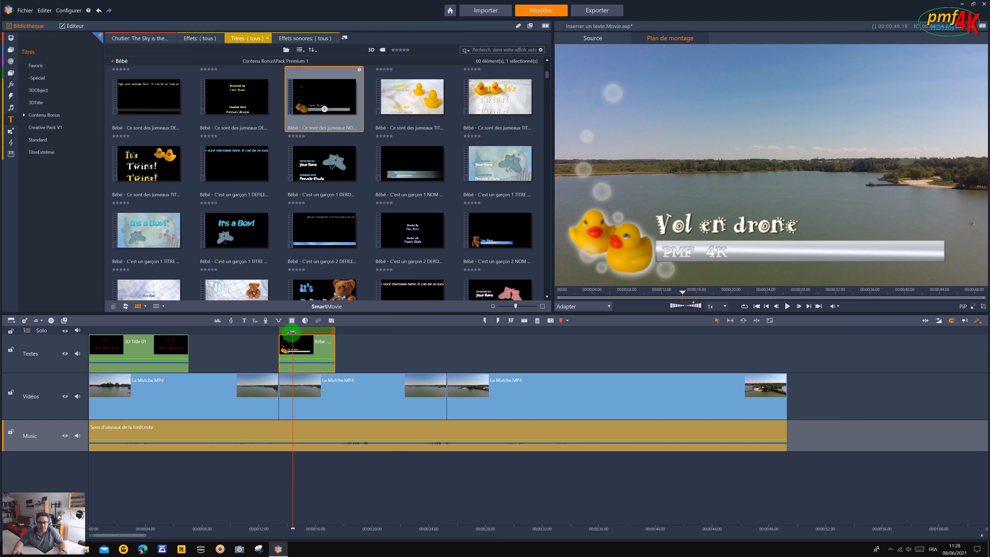
Place the playhead at the start of the third video clip and create a new blank title there.
mouse_move(291, 332)
mouse_down()
mouse_move(334, 330)
mouse_move(290, 331)
mouse_up()
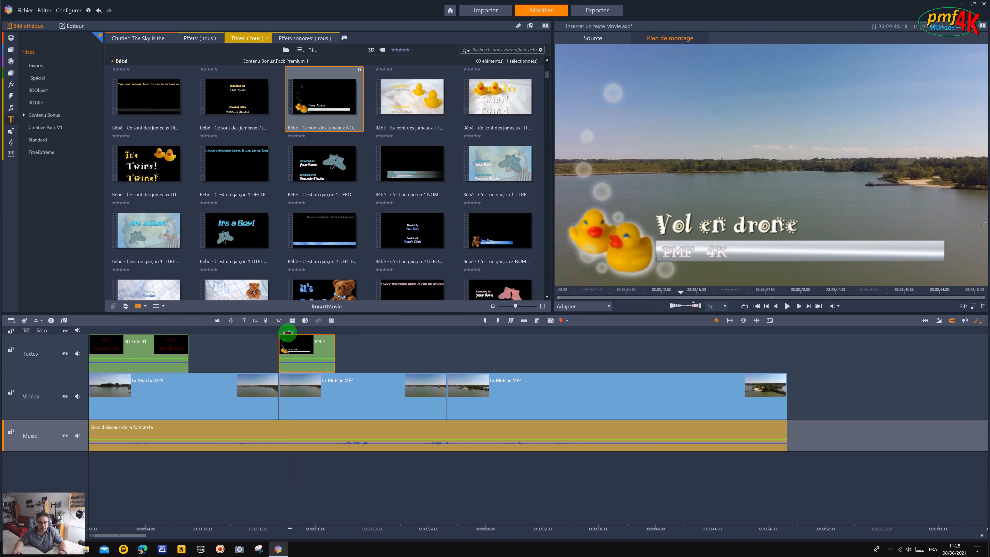
drag(288, 332, 447, 332)
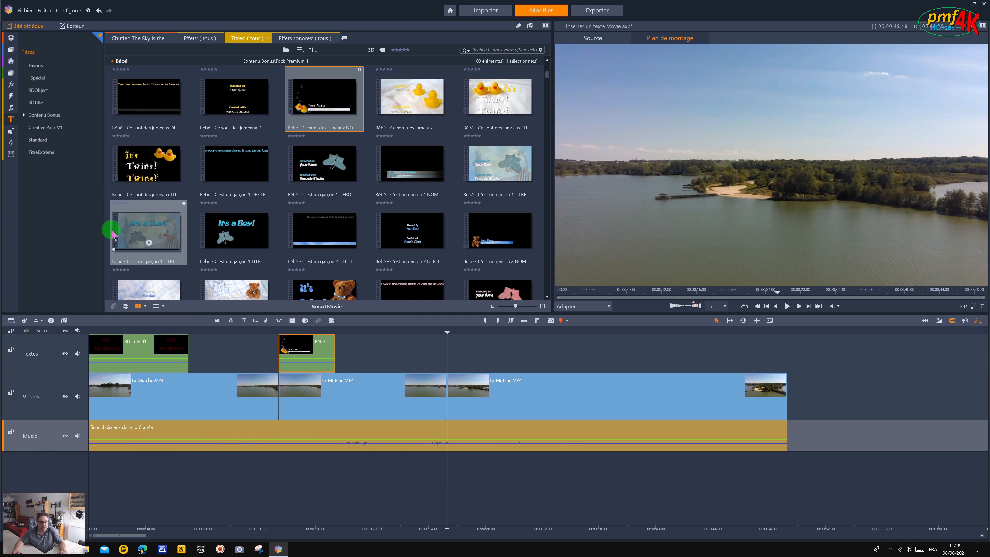
click(244, 320)
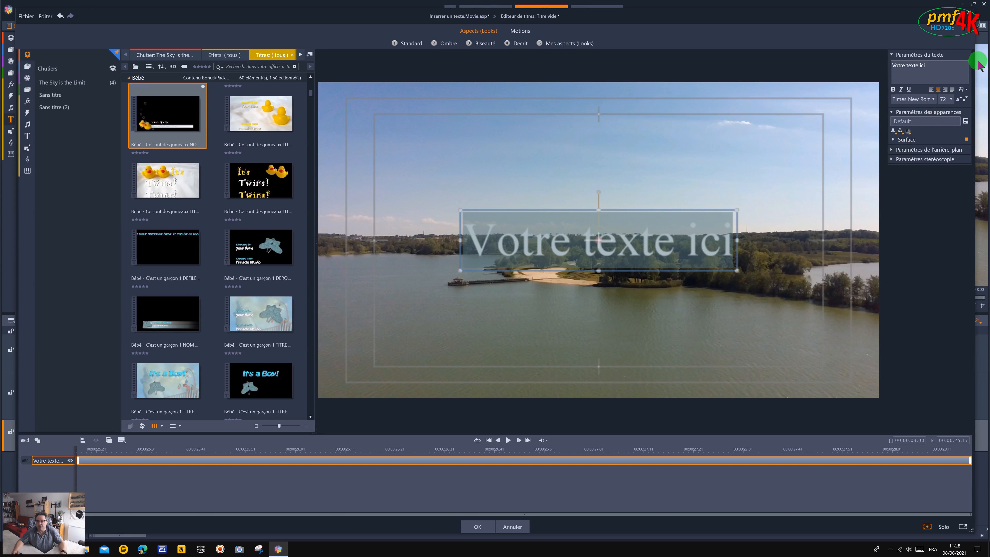
Replace the placeholder text of the new title with "Survol en drone" and a second line "de la".
click(897, 67)
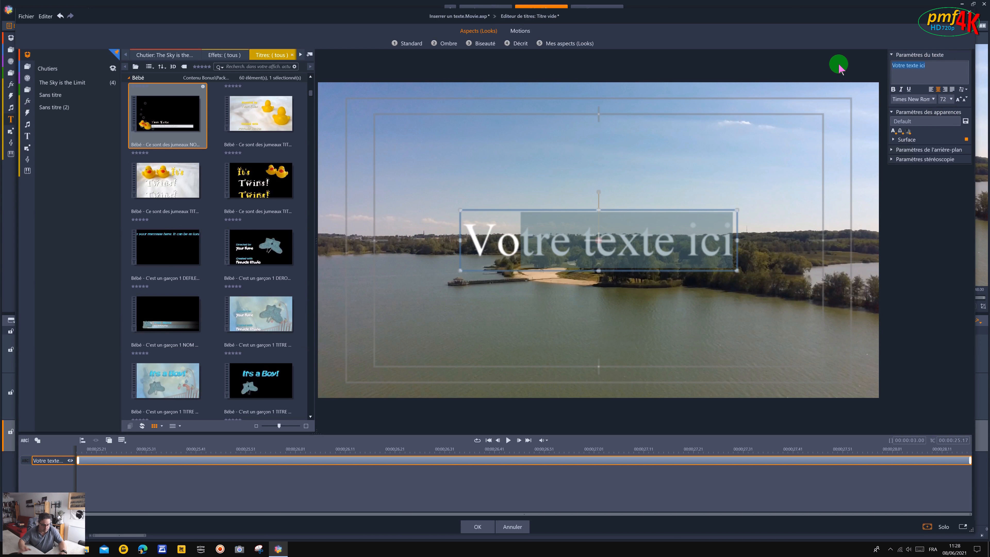
text(Sunr)
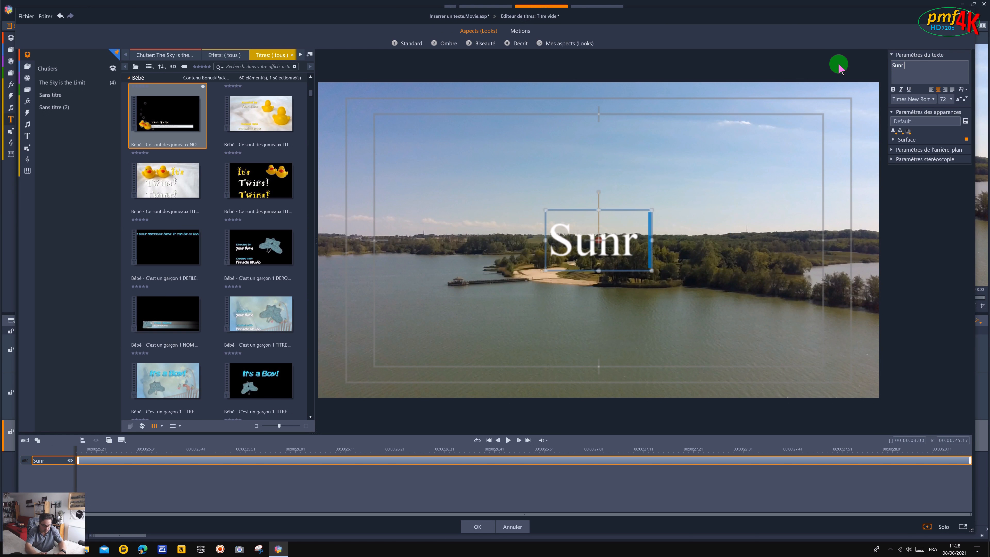
key(BackSpace)
key(BackSpace)
text(rvol en drone)
key(Return)
text(de ma)
key(BackSpace)
key(BackSpace)
key(BackSpace)
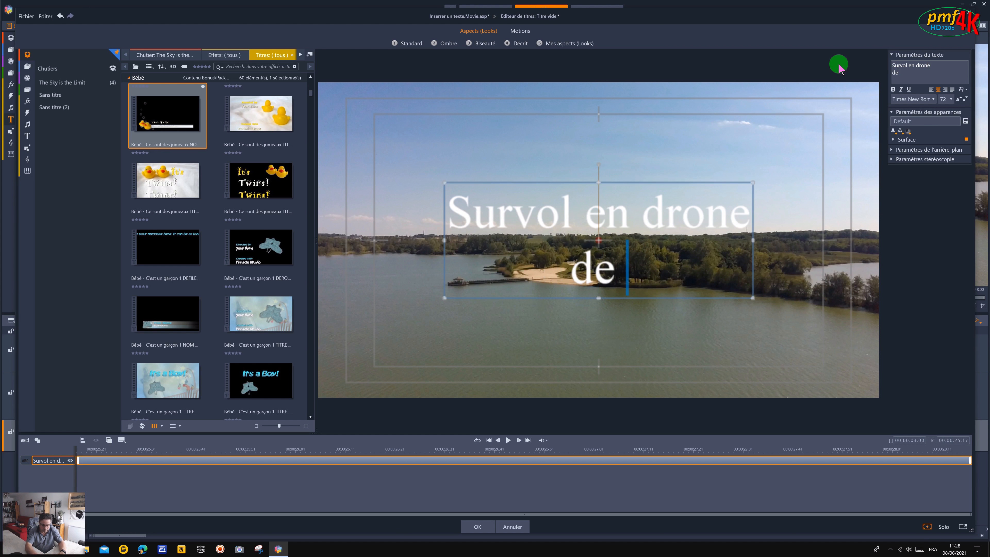
text(la)
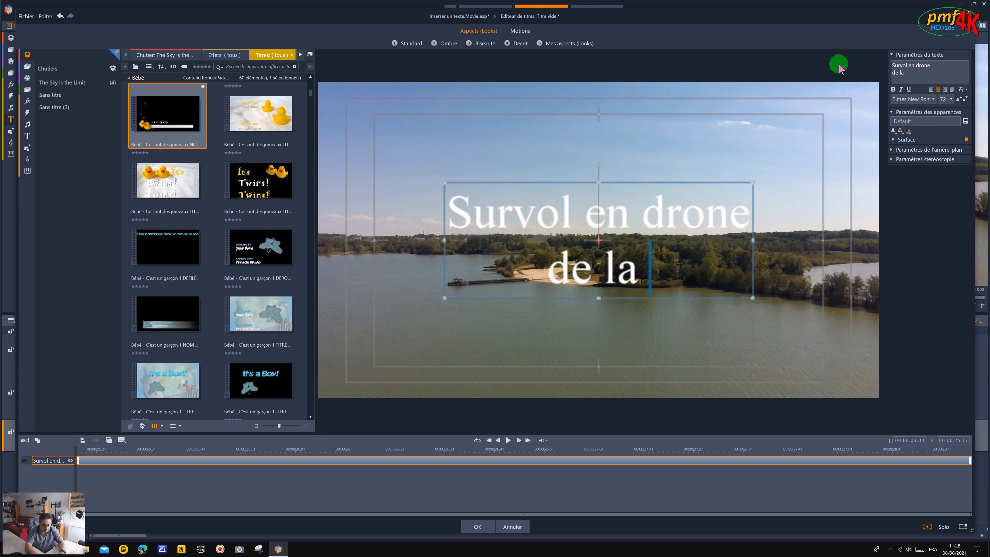
Add a third line reading "zone de loisirs" to the title text.
key(Return)
text(zon)
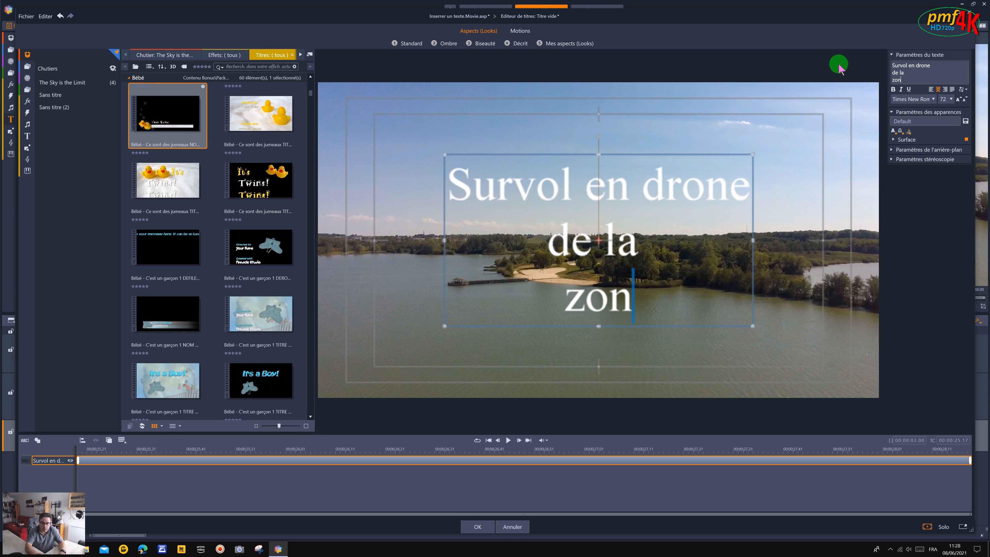
text(e de loirsi)
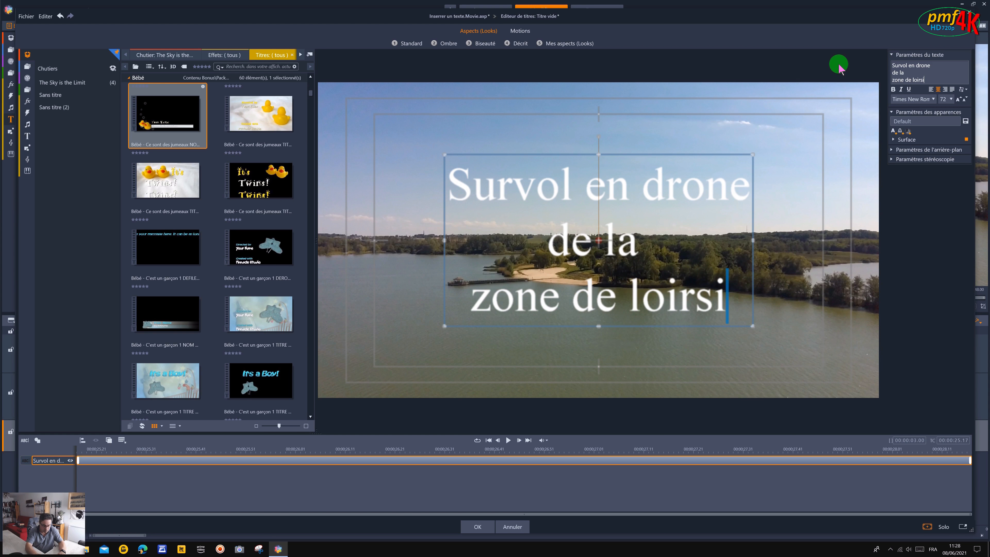
key(BackSpace)
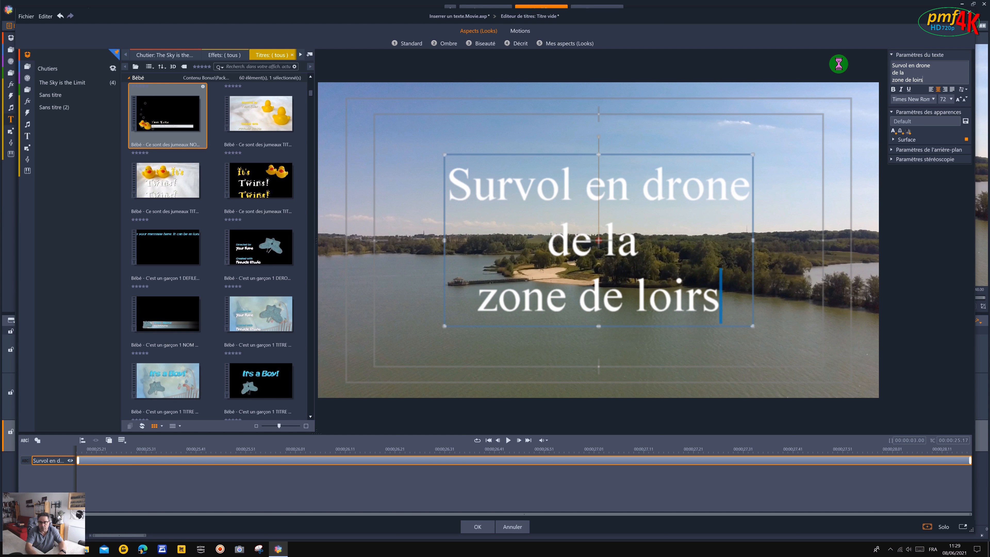
key(BackSpace)
key(BackSpace)
key(BackSpace)
text(isirs)
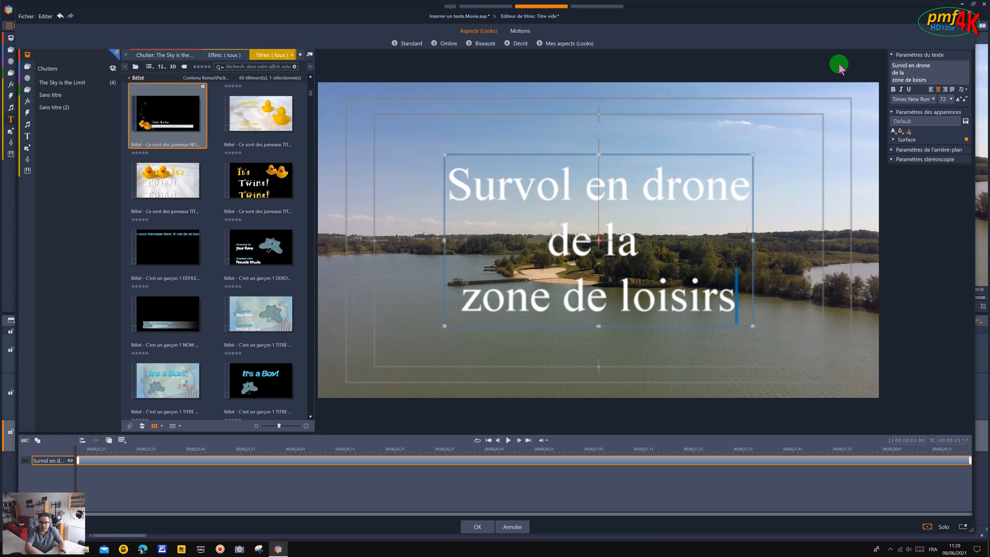
Add three more lines to the title text: "de la Mutche", "avec le" and "Zino Pro Plus".
key(Return)
text(de la )
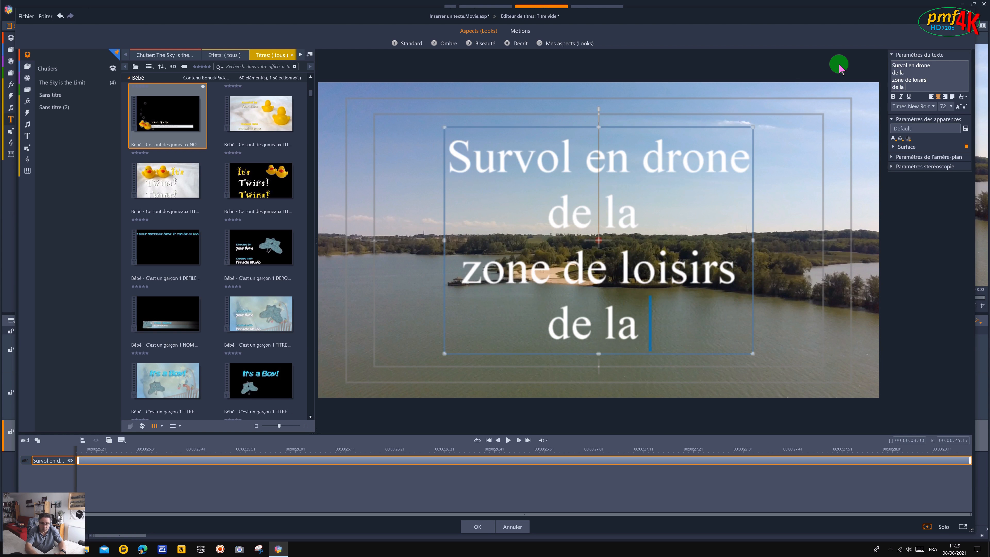
text(Mutche )
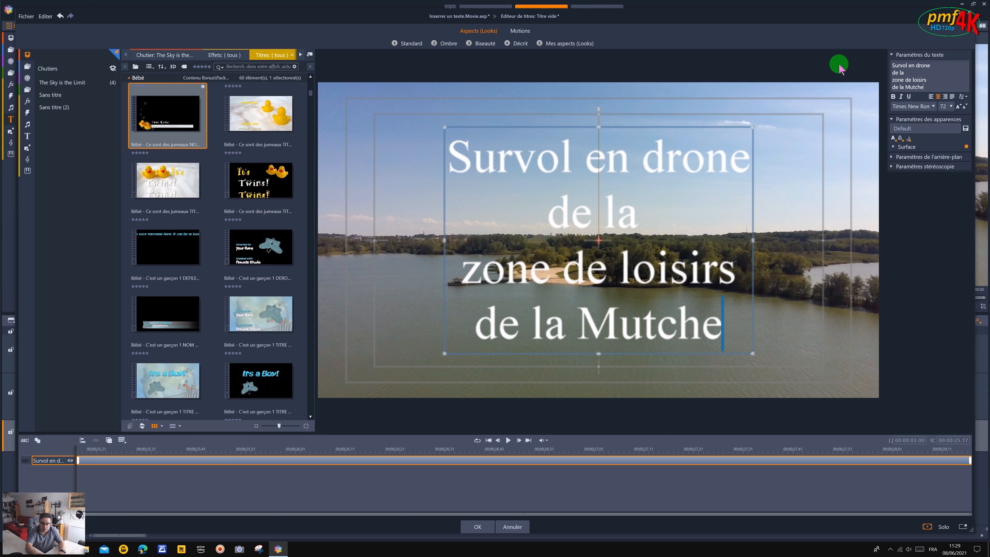
text(avec un)
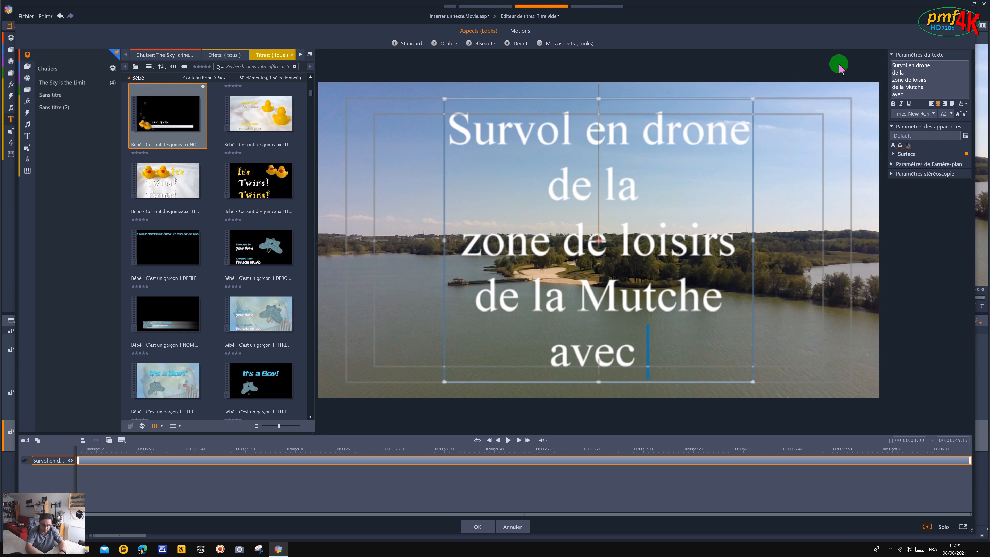
key(BackSpace)
key(BackSpace)
key(BackSpace)
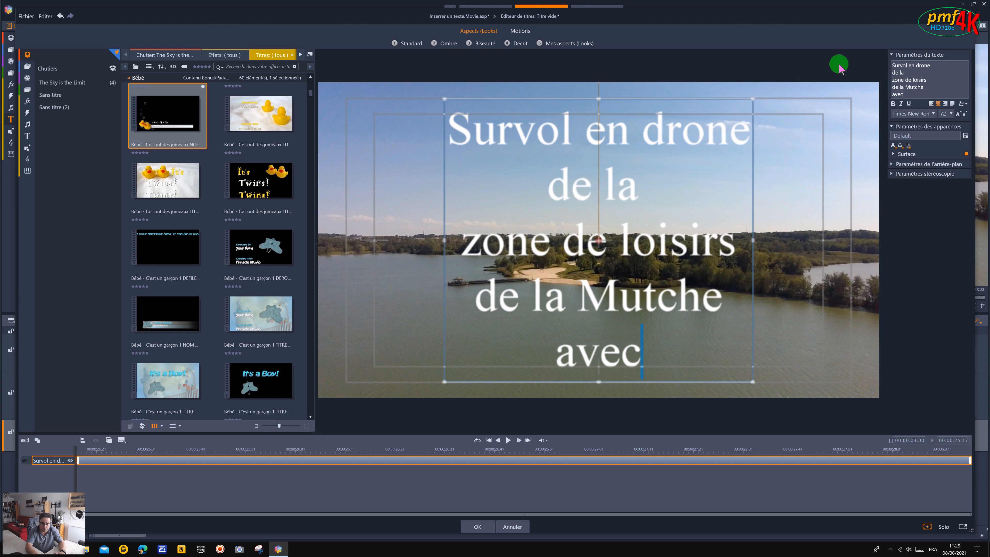
text(le)
key(Return)
text(Zino Pro Plus)
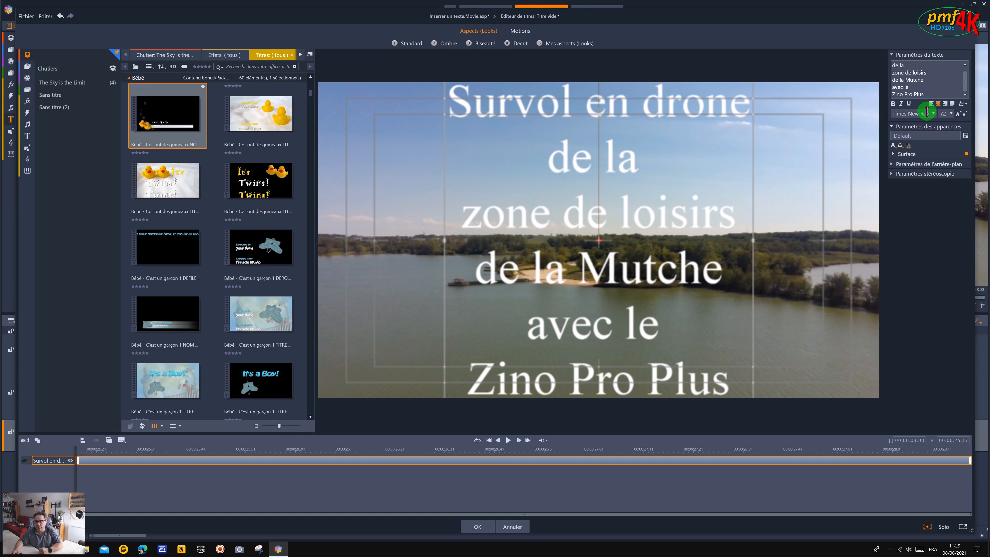
Set the font of the six-line title to Arial and try to reduce its size.
click(934, 114)
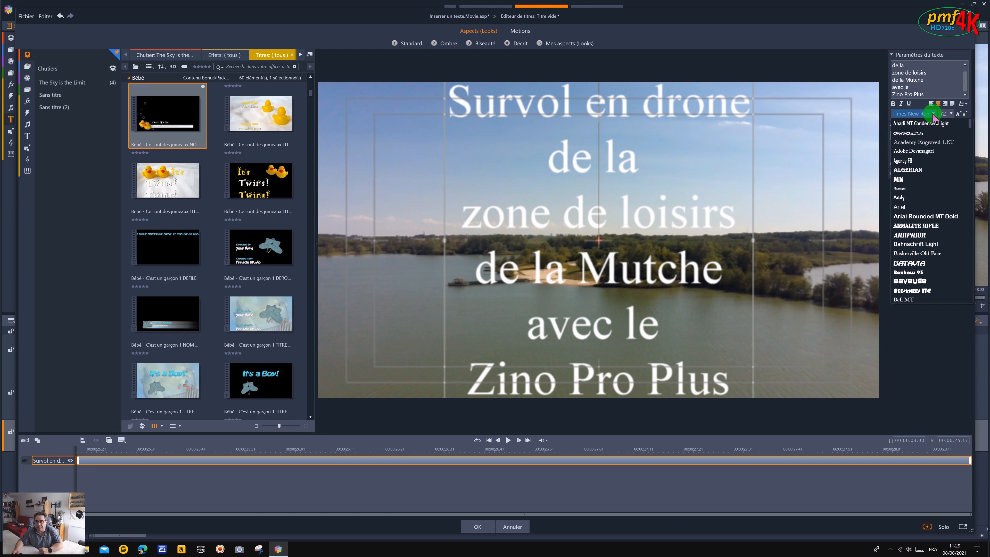
click(899, 207)
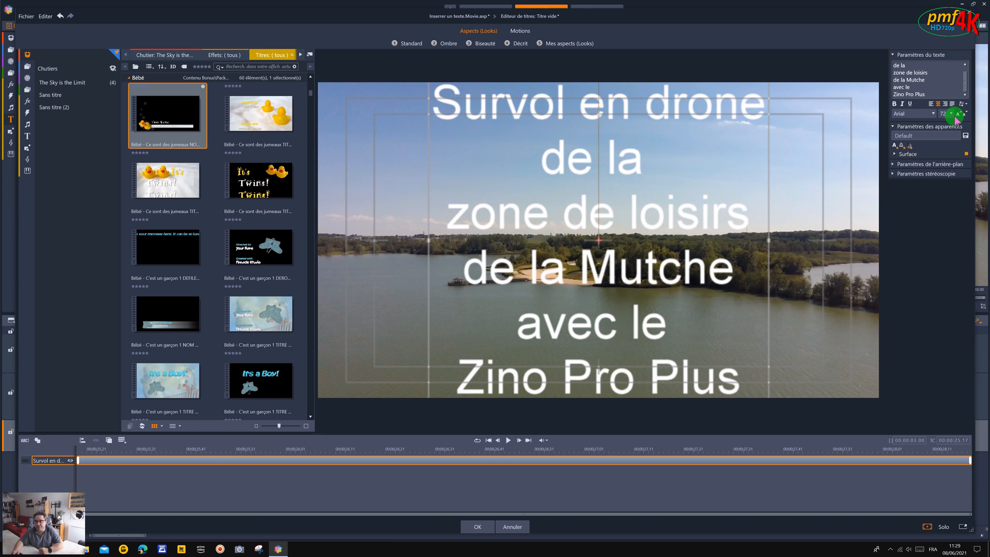
click(962, 114)
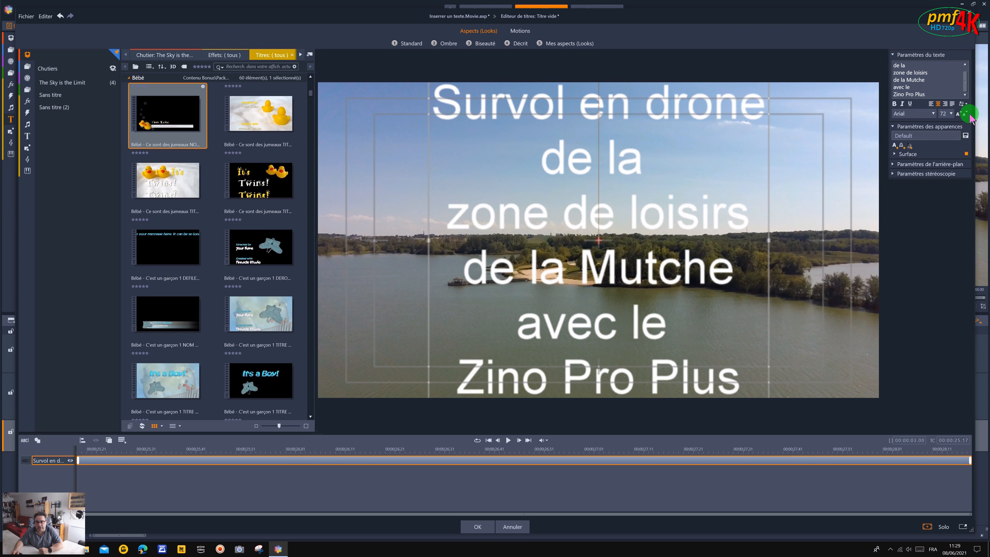
Set the title's stereoscopic text depth to 14 and slightly enlarge its text box.
click(895, 155)
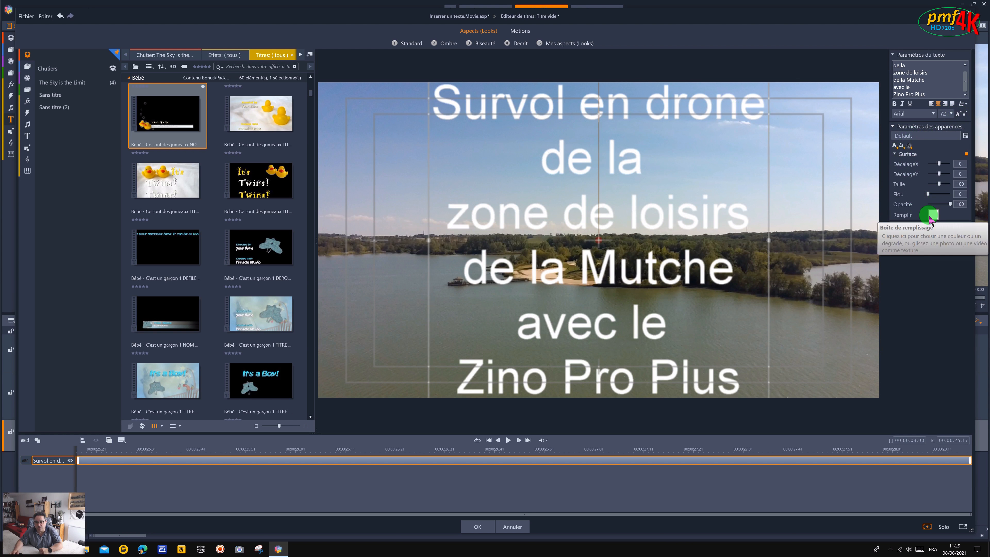
click(893, 128)
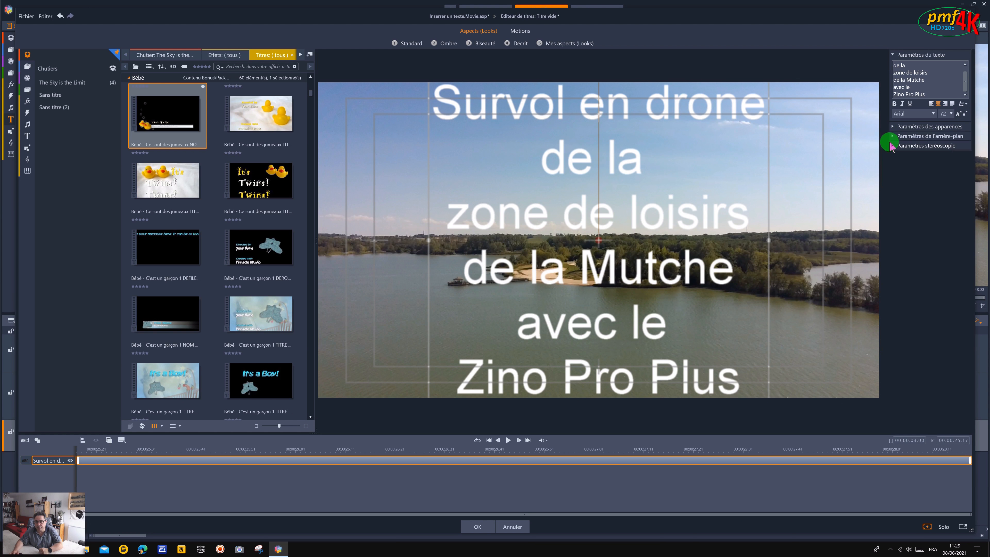
click(896, 136)
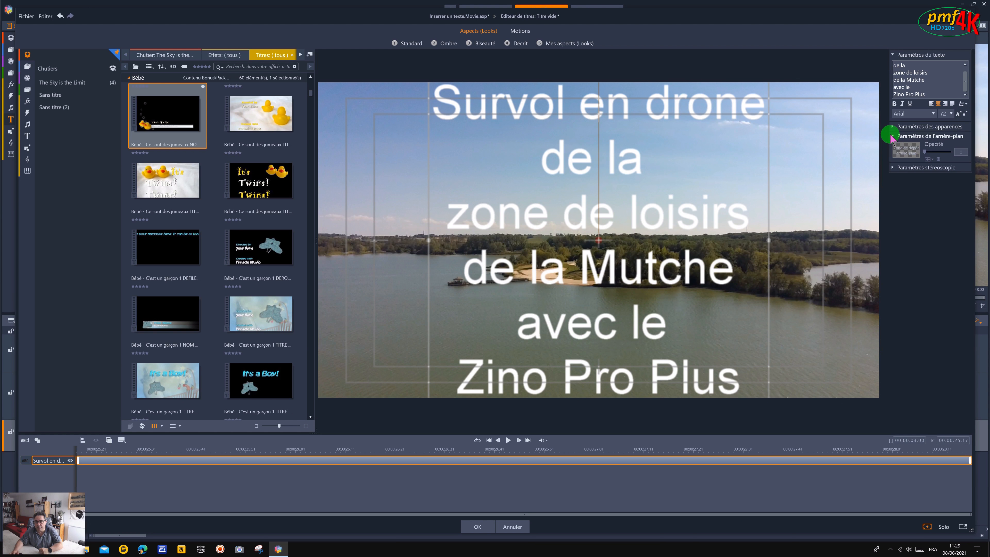
click(893, 168)
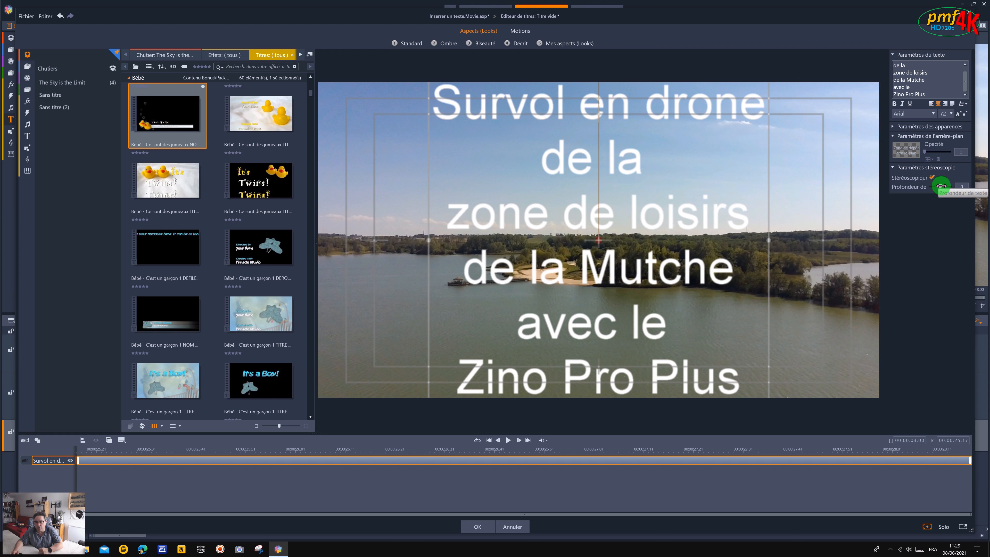
drag(942, 185, 947, 184)
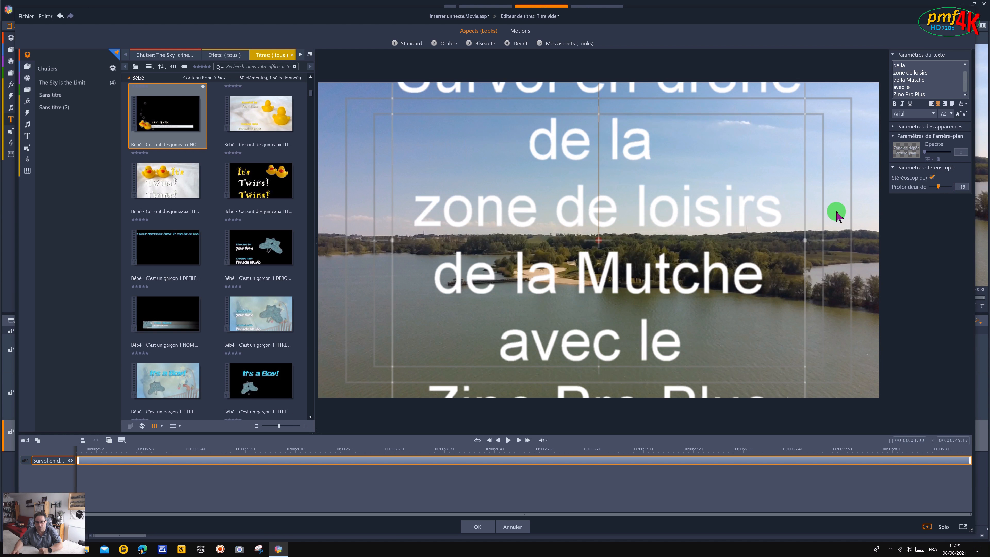
drag(939, 186, 942, 186)
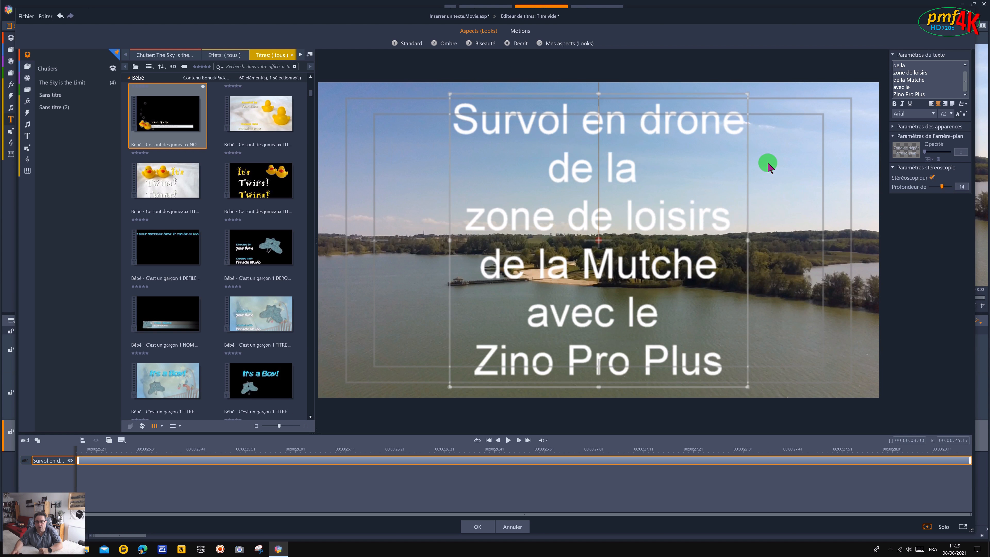
drag(746, 387, 776, 411)
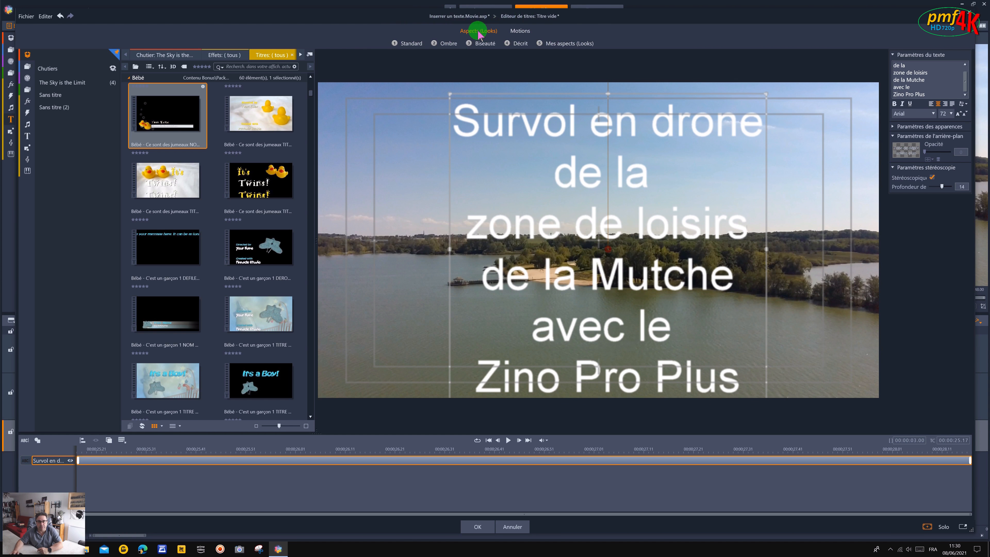
Try several Standard looks on the title, ending with the wide shadow look (03).
click(405, 45)
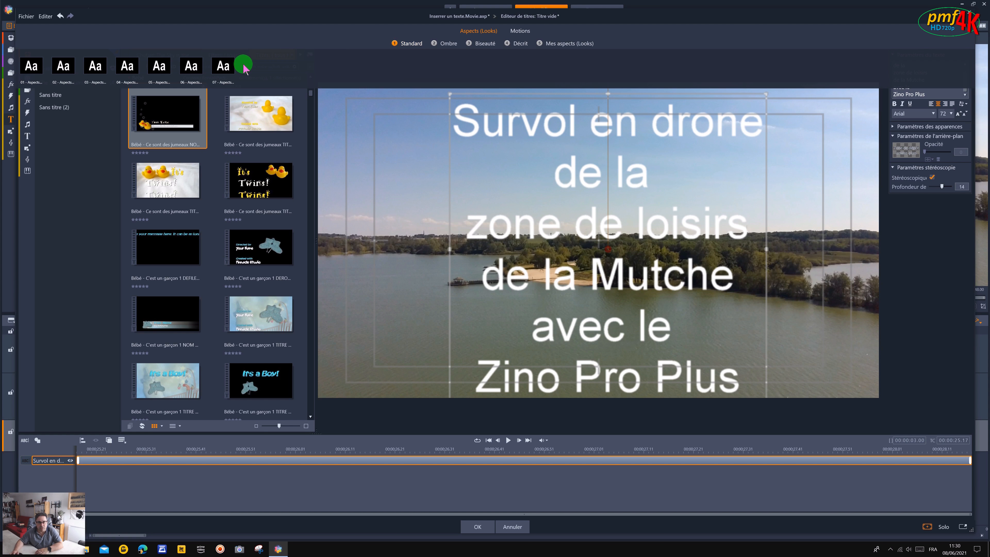
click(223, 67)
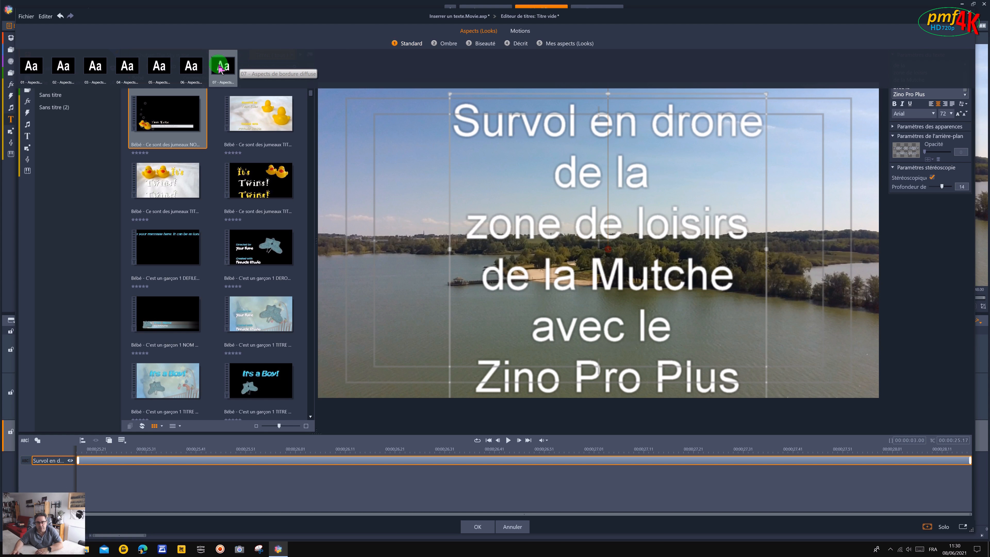
click(159, 66)
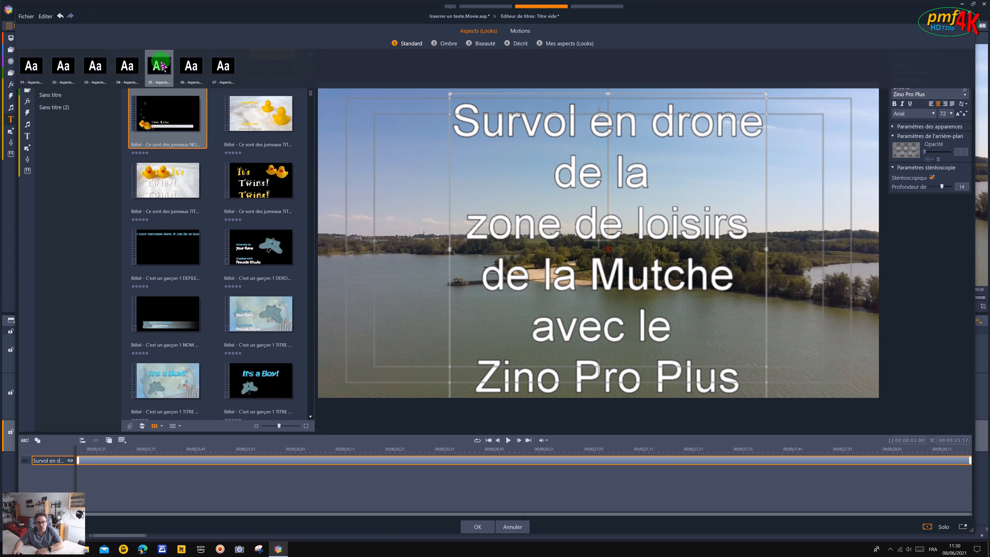
click(126, 66)
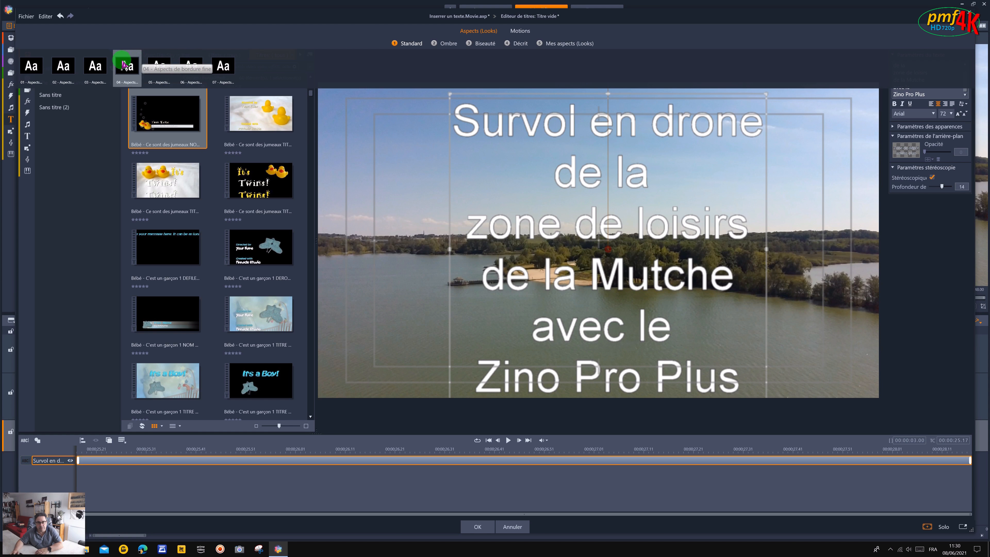
click(97, 67)
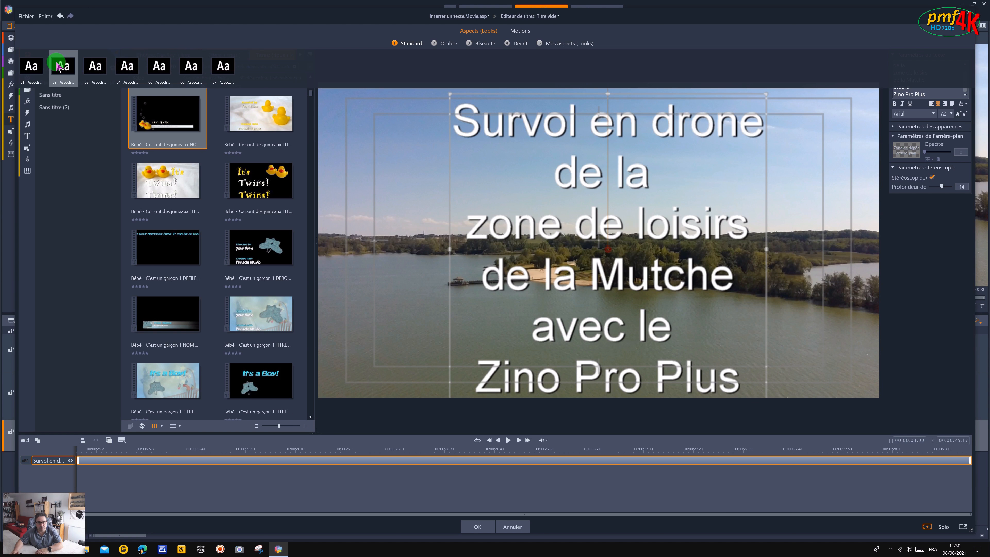
click(96, 67)
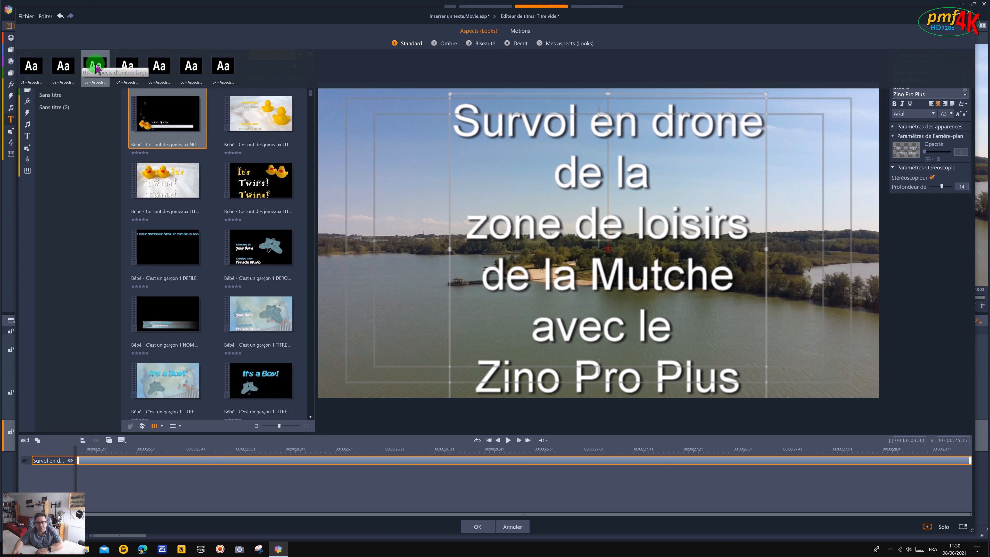
click(391, 75)
Apply the orange shadow look (09) from the Ombre category to the title.
click(452, 43)
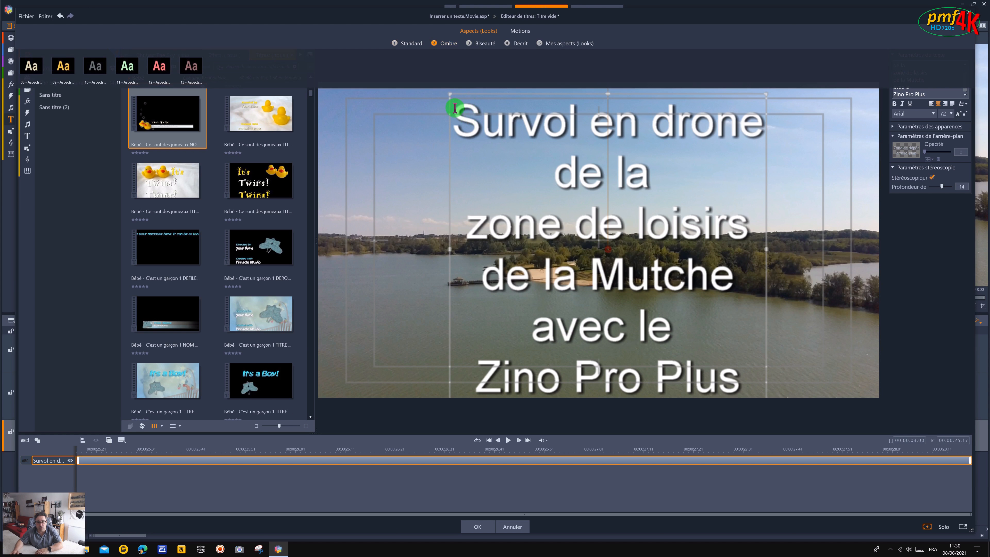
click(342, 83)
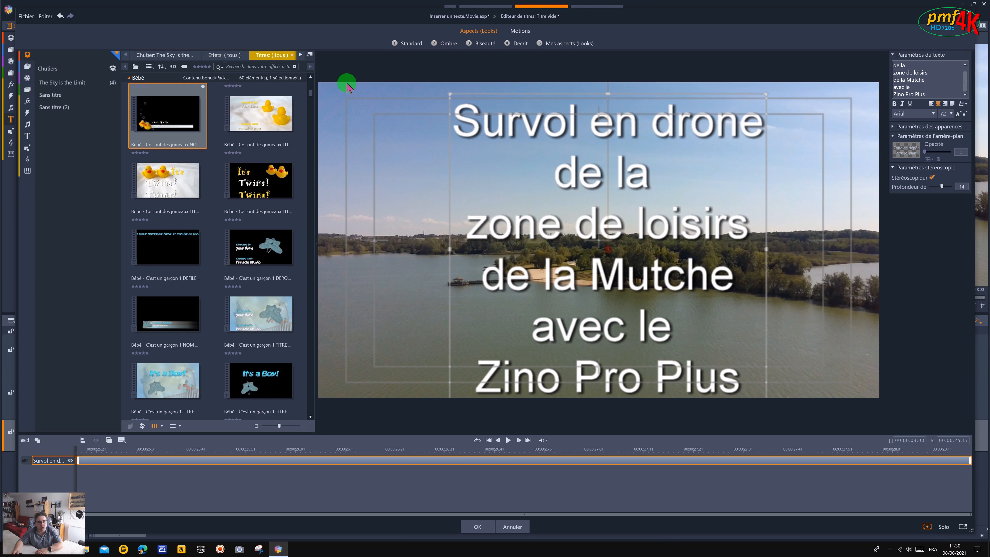
click(448, 45)
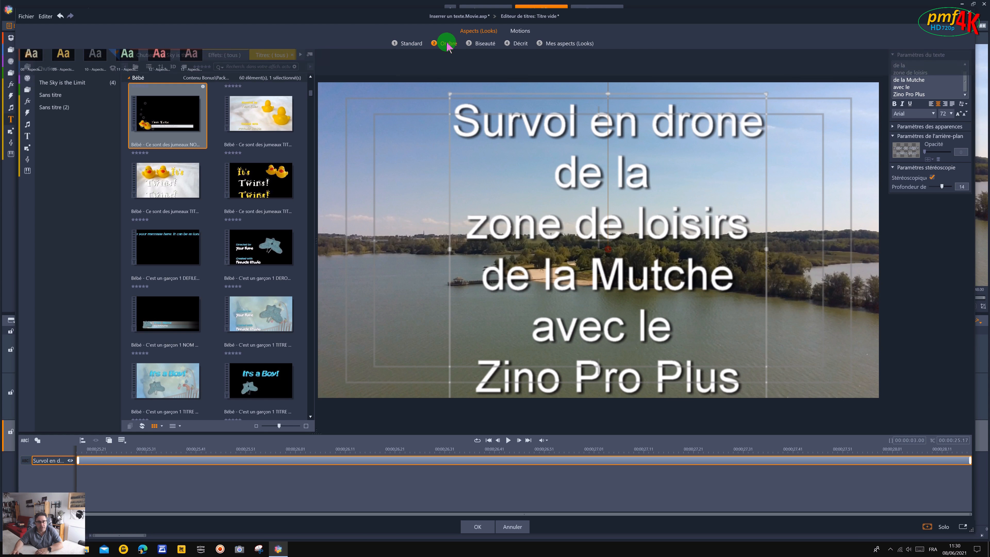
click(63, 67)
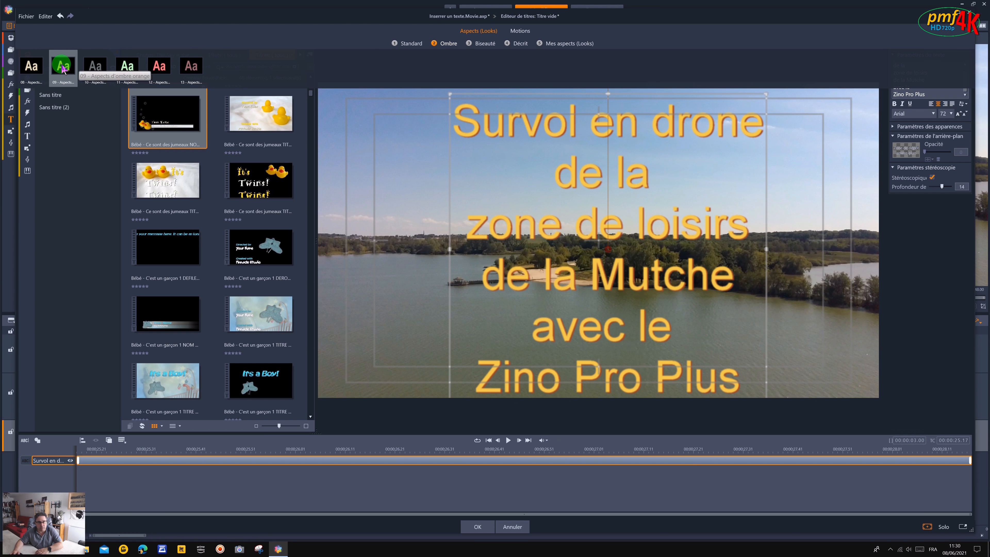
Change the fill colour of the title's Surface layer to white, with all three colour components at 255.
click(893, 126)
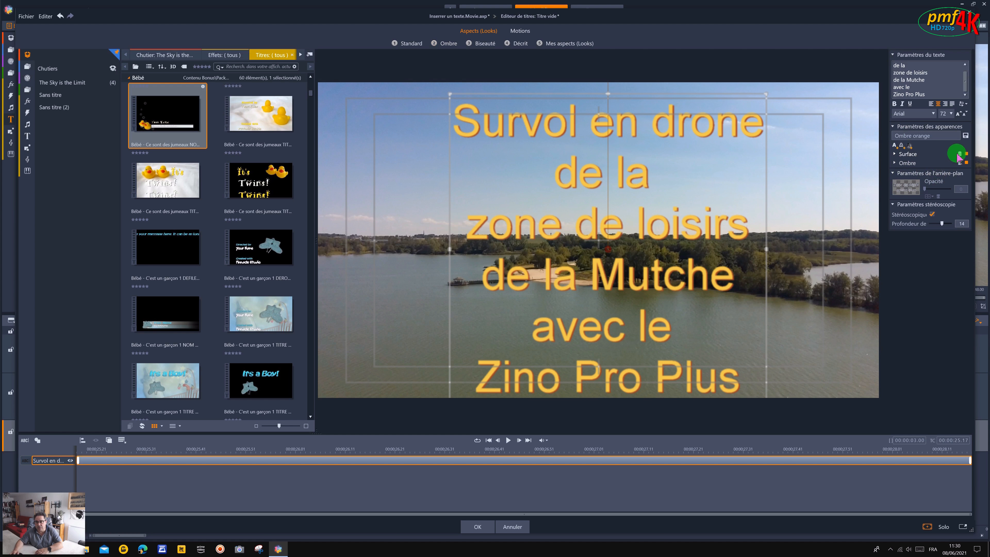
click(897, 153)
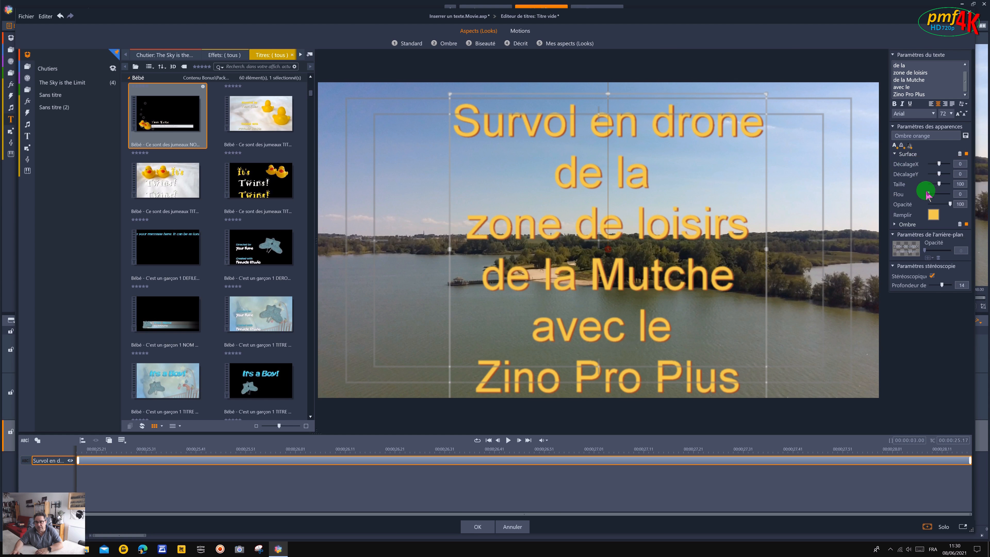
click(933, 214)
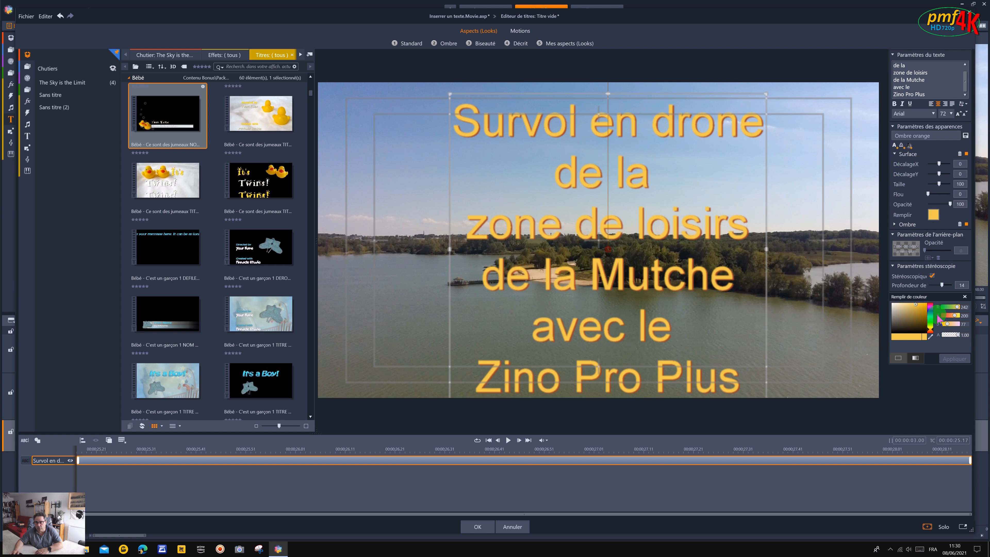
drag(948, 325, 964, 316)
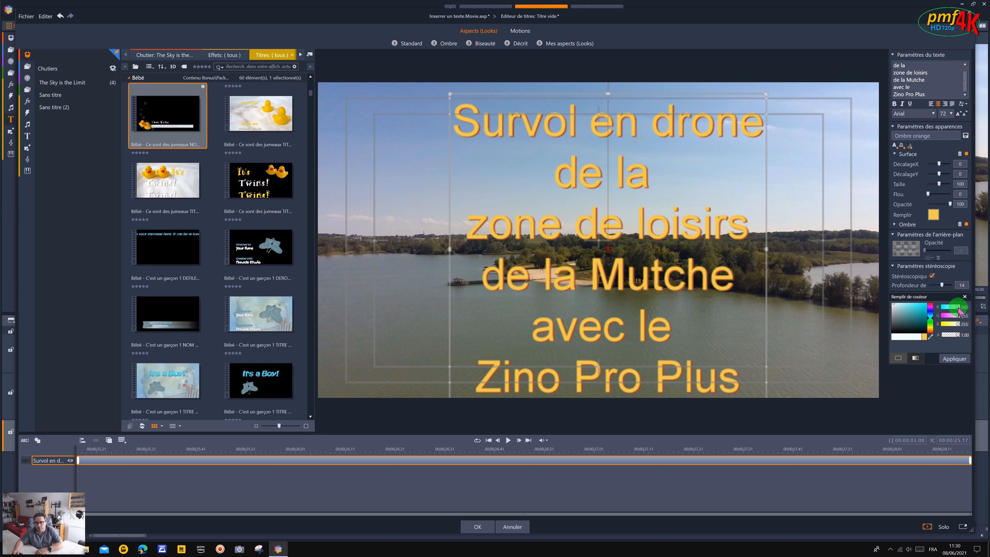
drag(959, 310, 965, 308)
click(964, 359)
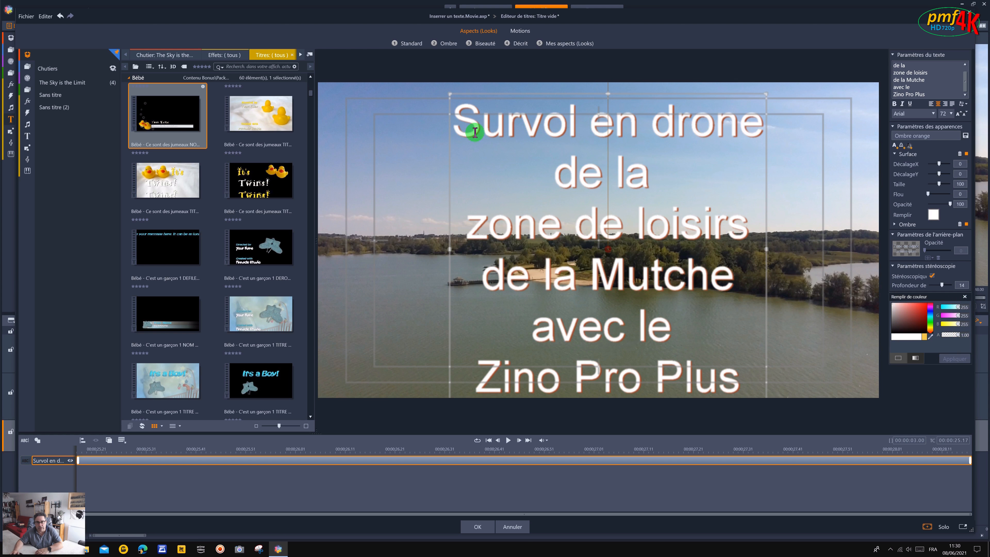
Preview the cyan, purple, orange, green and other bevelled looks of the Biseauté category on the title.
click(485, 44)
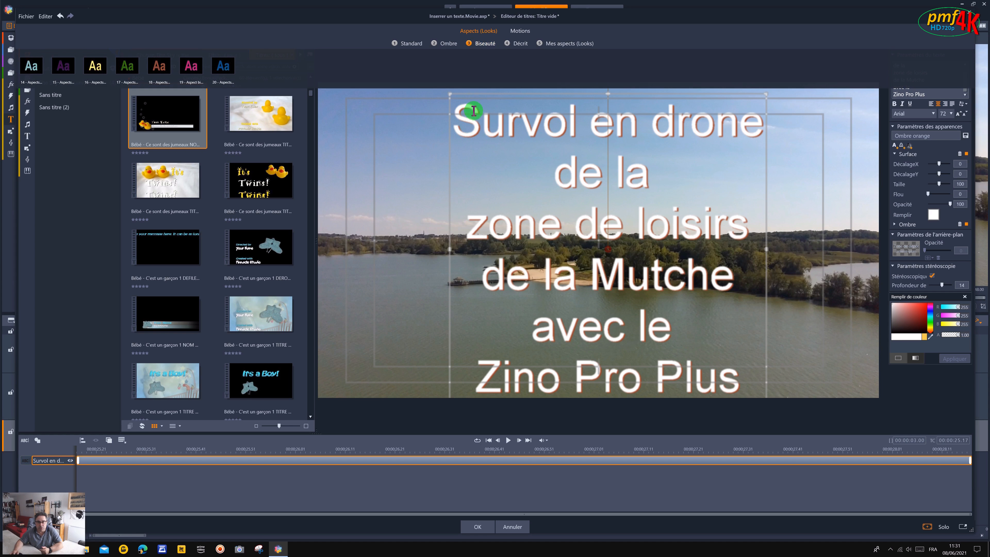
click(479, 51)
click(146, 66)
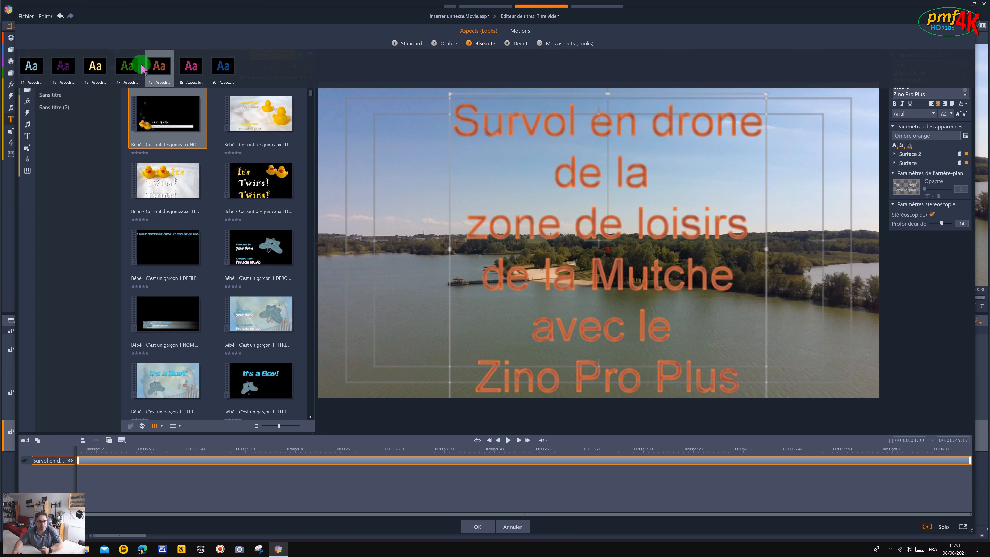
click(97, 66)
click(78, 66)
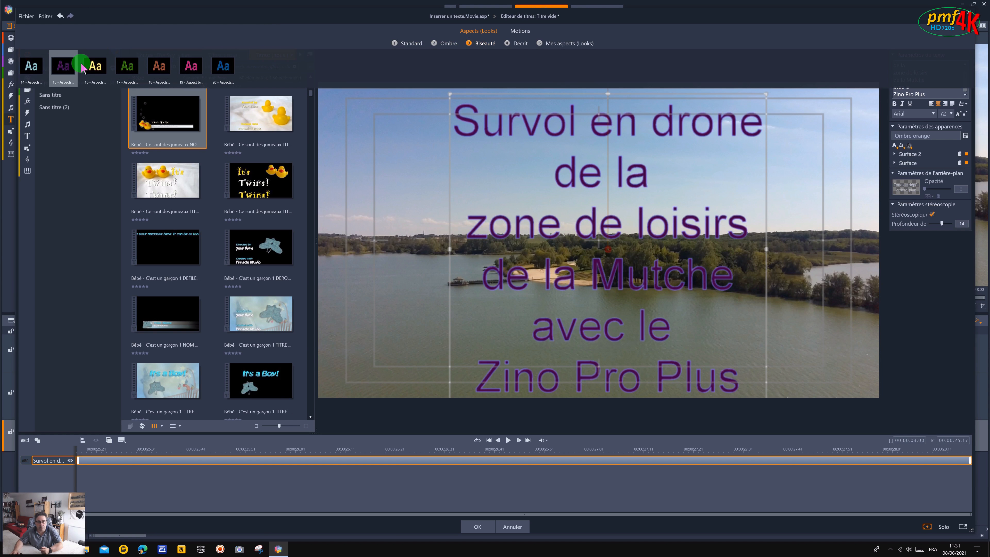
click(31, 66)
click(69, 71)
click(26, 68)
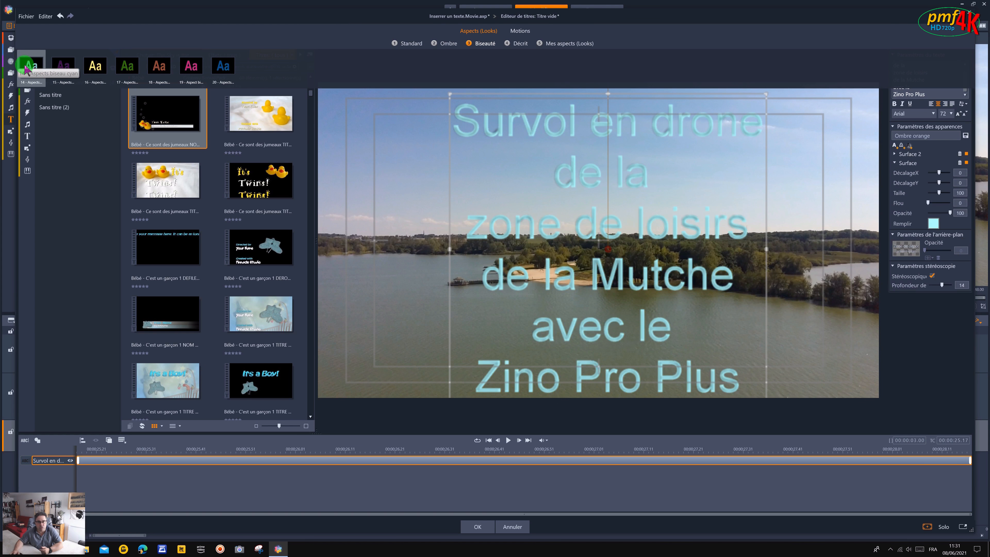
click(65, 71)
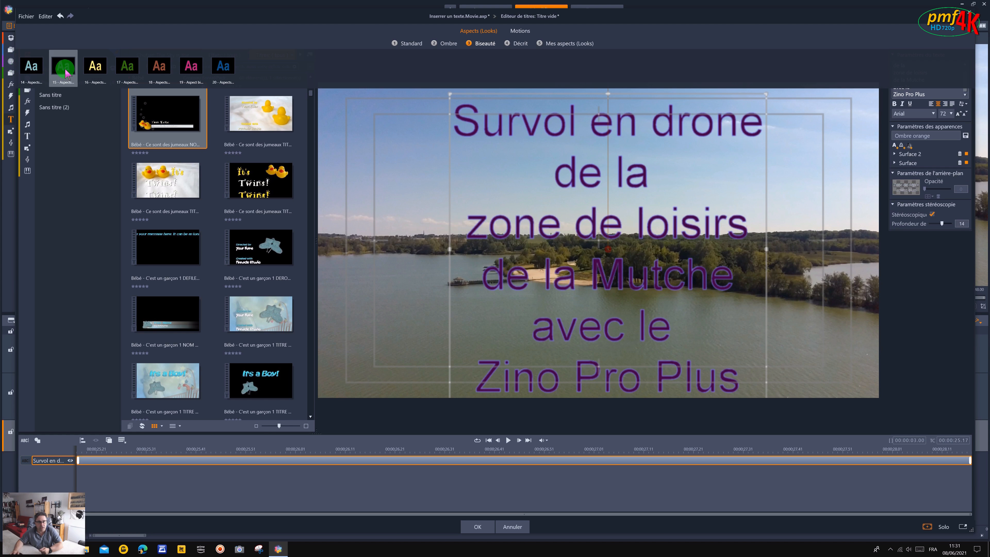
click(102, 71)
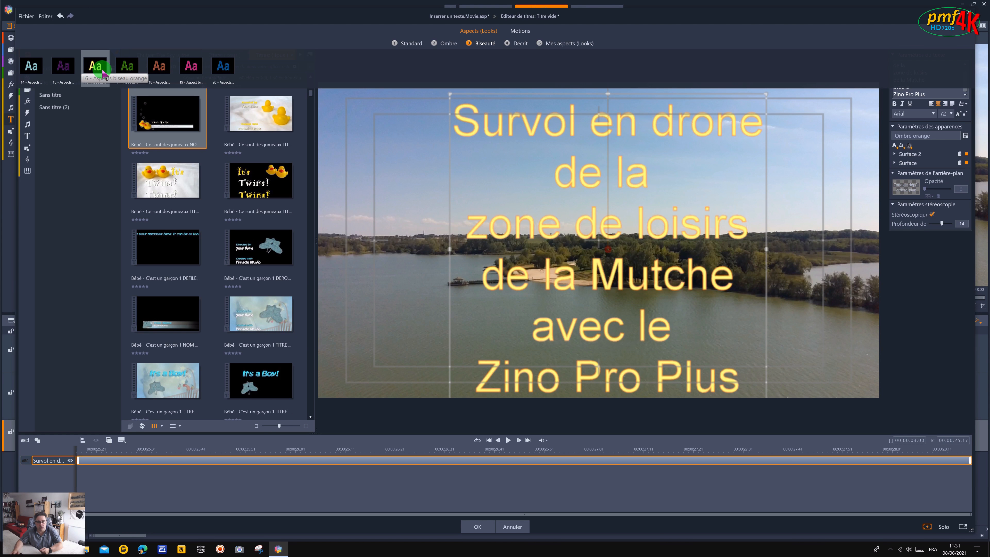
click(127, 70)
click(160, 72)
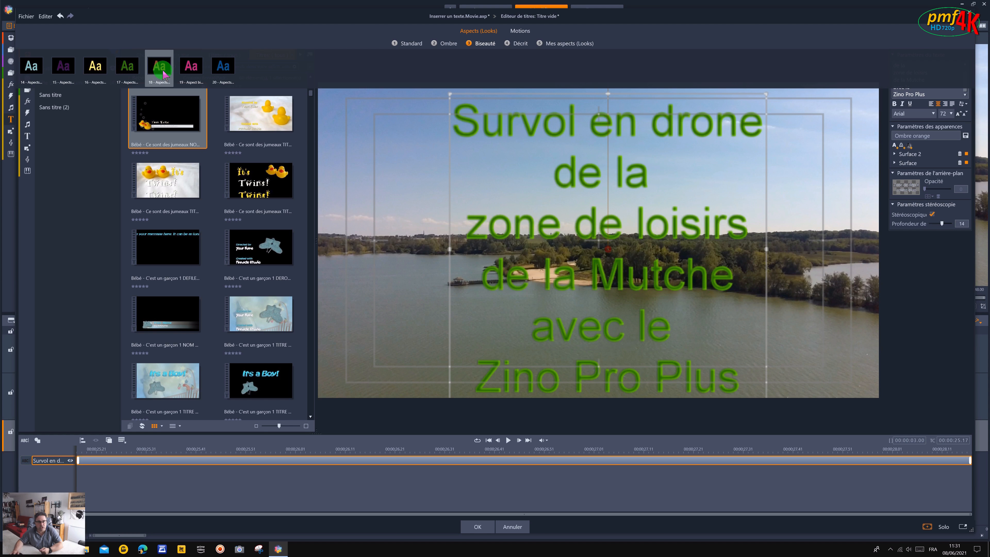
click(191, 67)
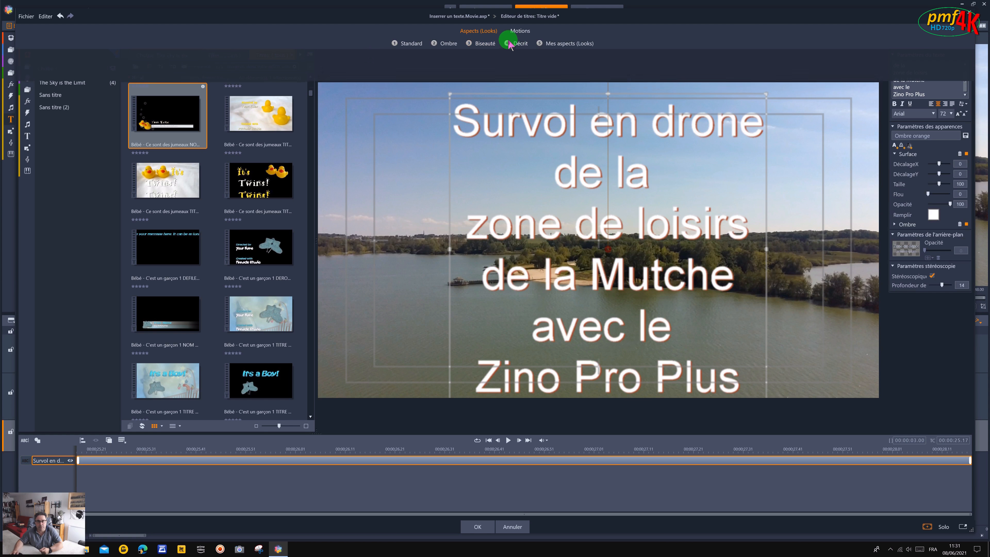
Preview the outline looks of the Décrit category on the title, from neon green to the double-border styles.
mouse_move(520, 45)
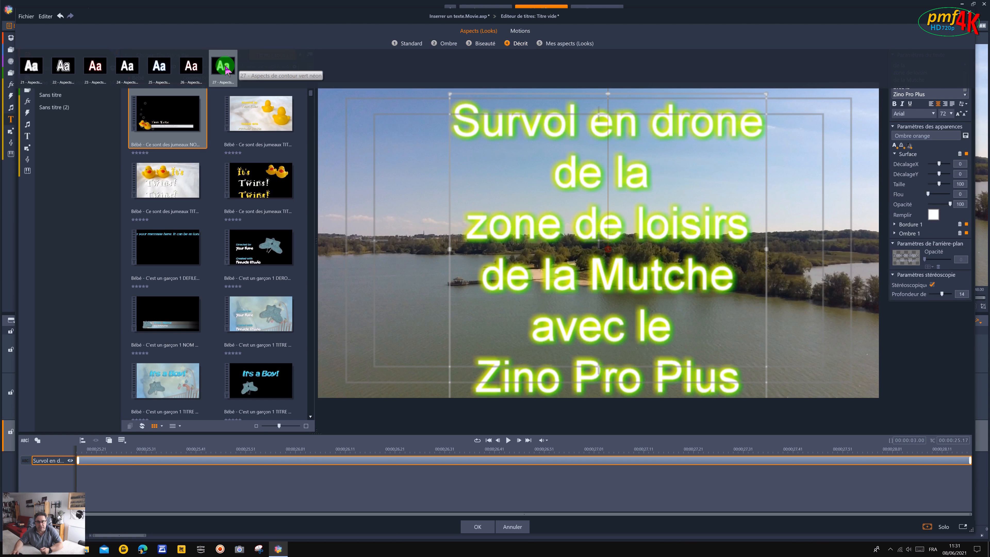
click(195, 68)
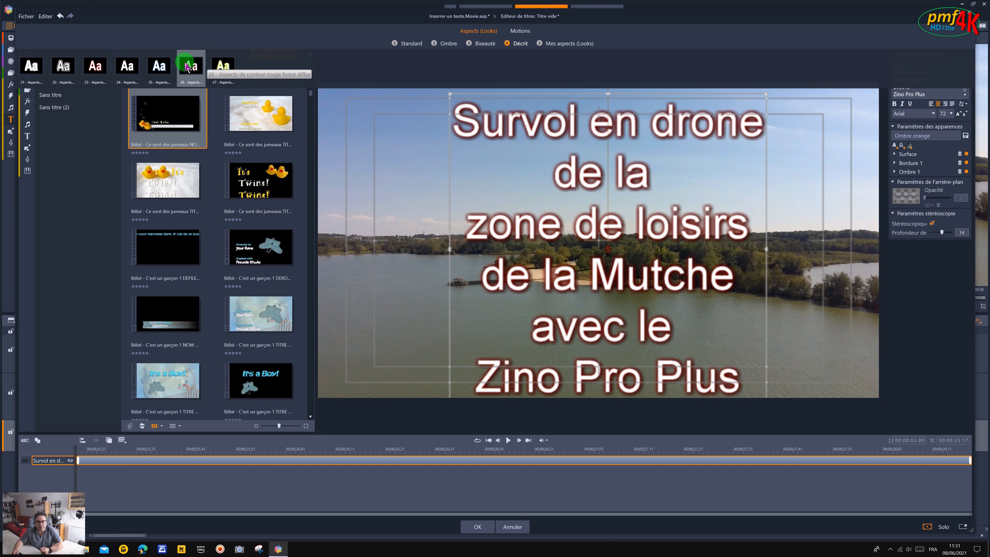
click(160, 67)
click(128, 67)
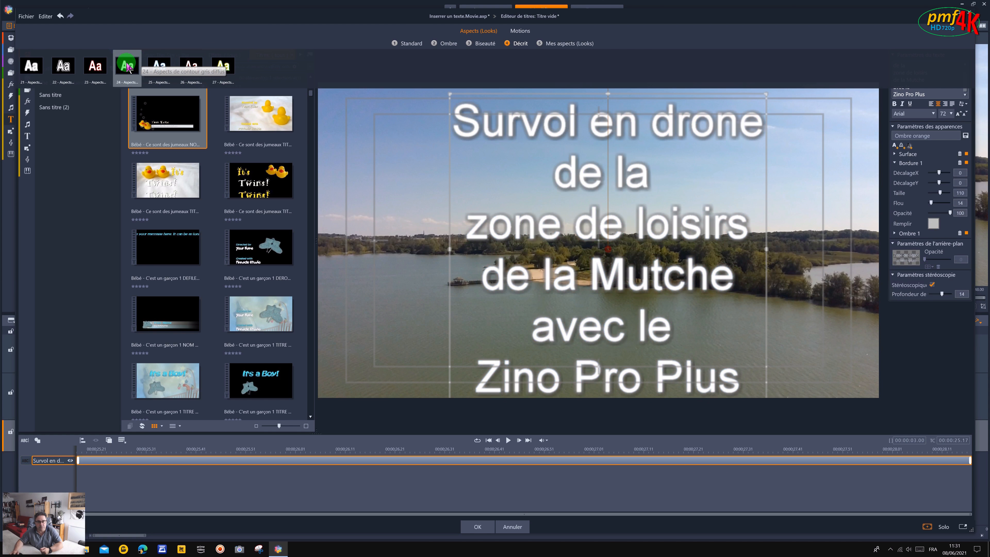
click(95, 67)
click(63, 67)
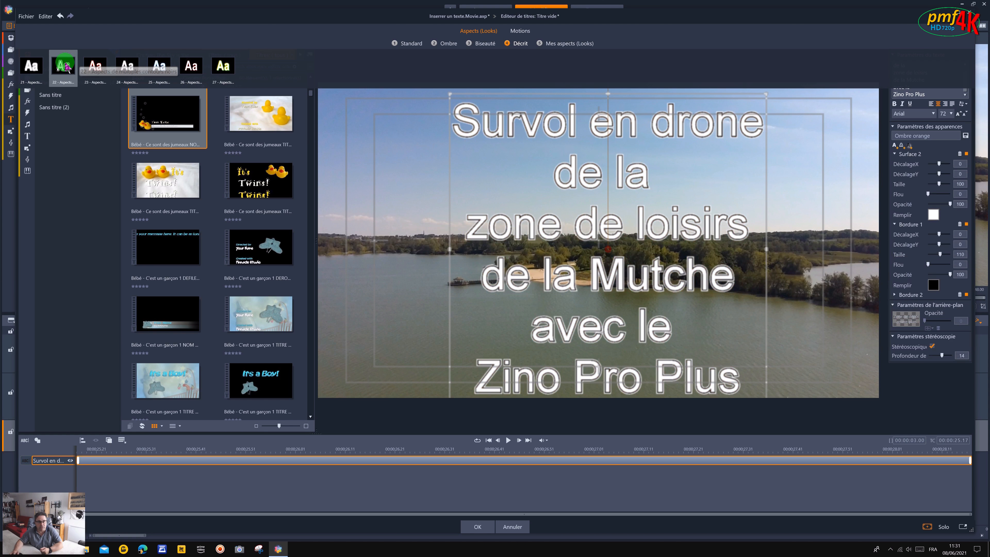
click(31, 67)
click(183, 70)
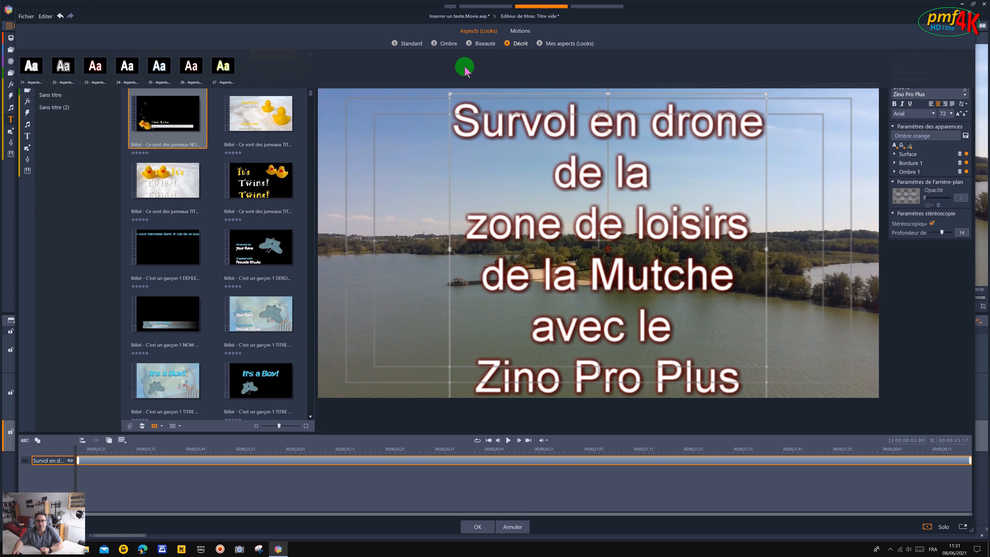
Preview entrance motions from the Entrée category on the title, including Tonneau (12) and the rotating and word-based motions.
click(520, 31)
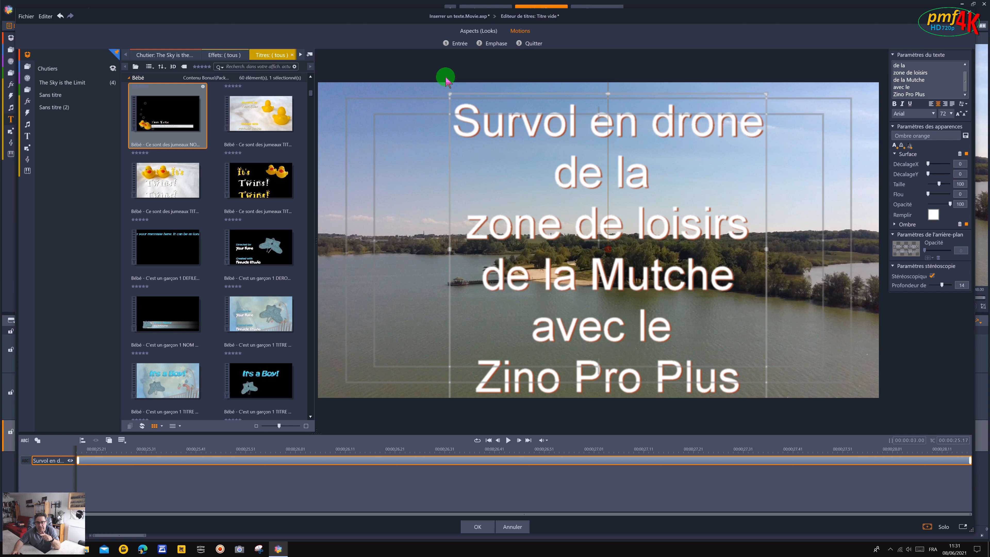
click(460, 44)
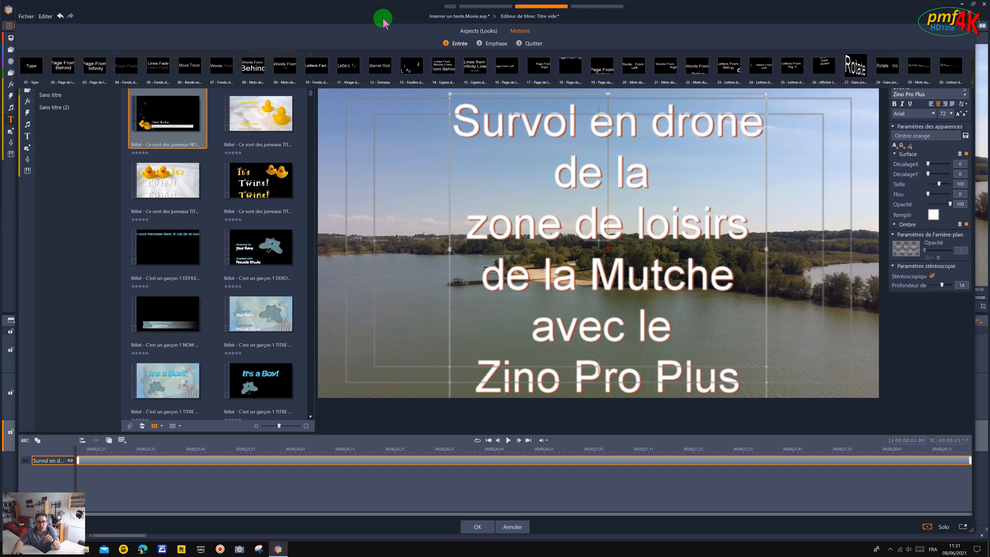
click(376, 68)
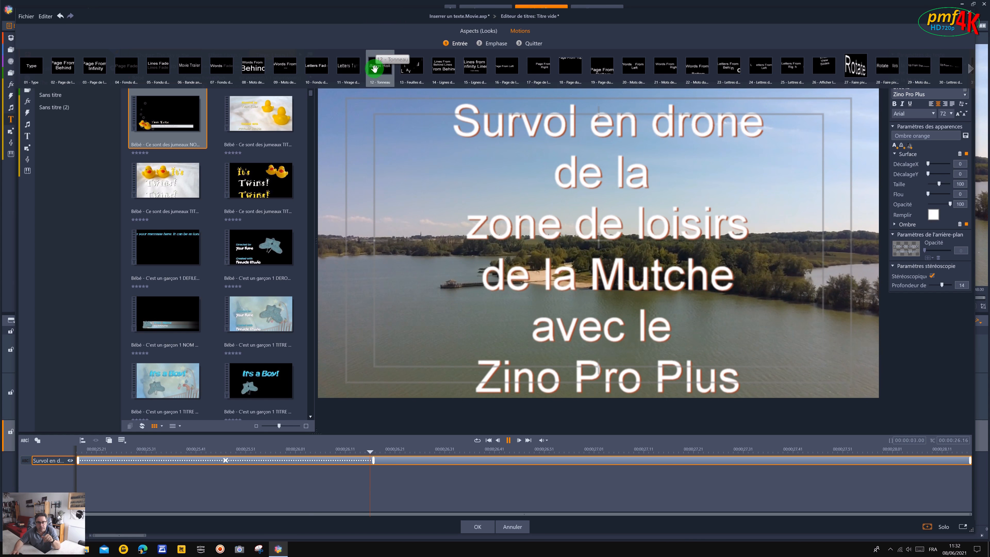
click(284, 67)
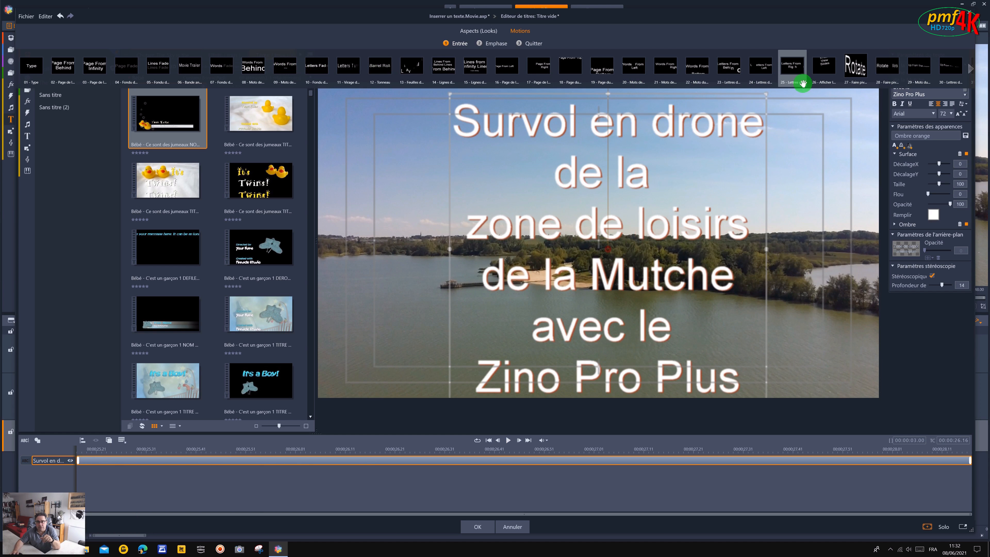
click(865, 72)
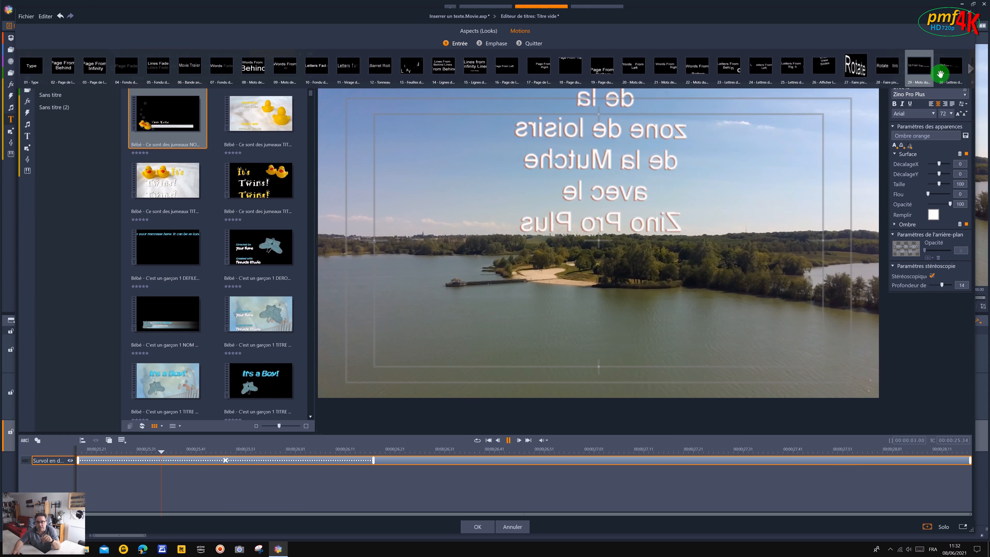
click(972, 70)
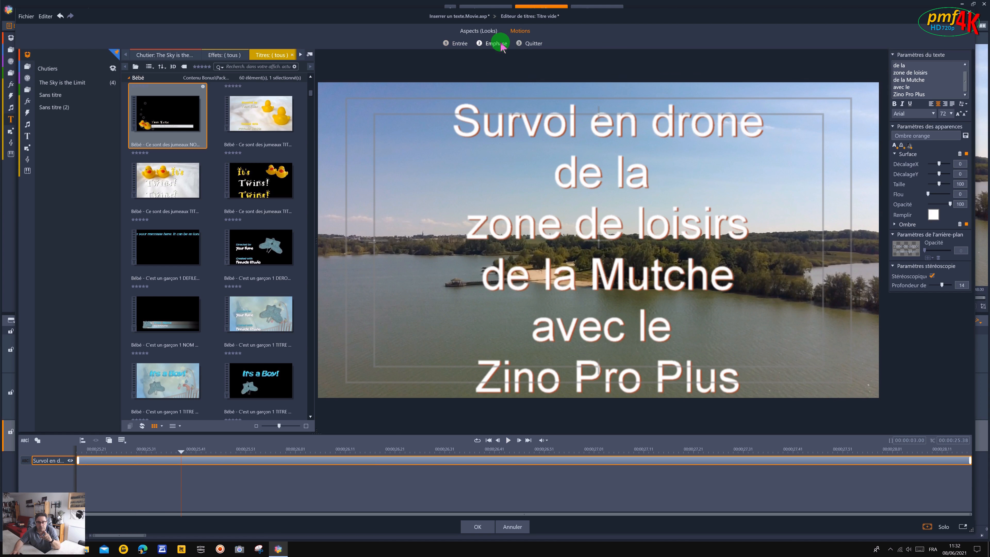
click(523, 324)
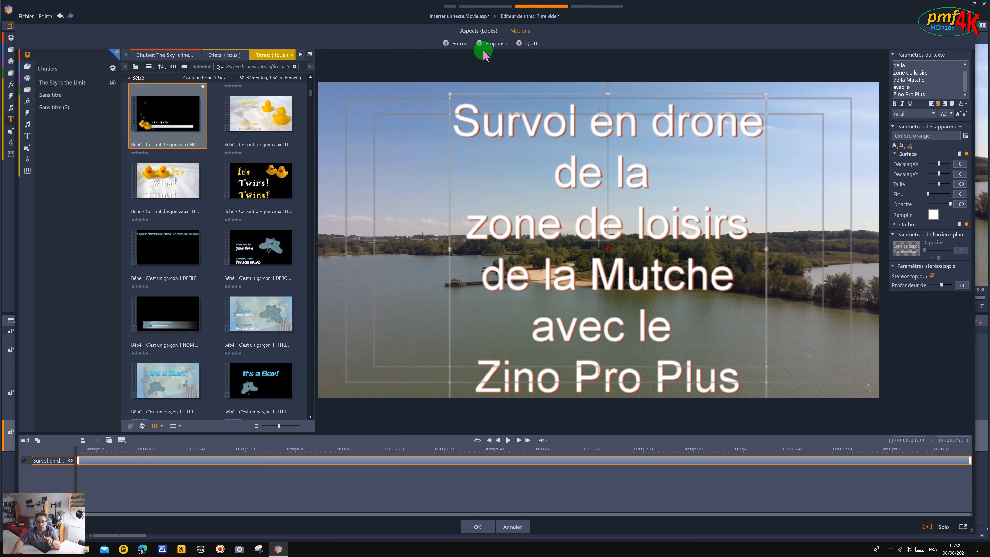
Preview motions from the Emphase category on the title, including the upward scroll, 10, 16 - Chute and 18.
click(500, 47)
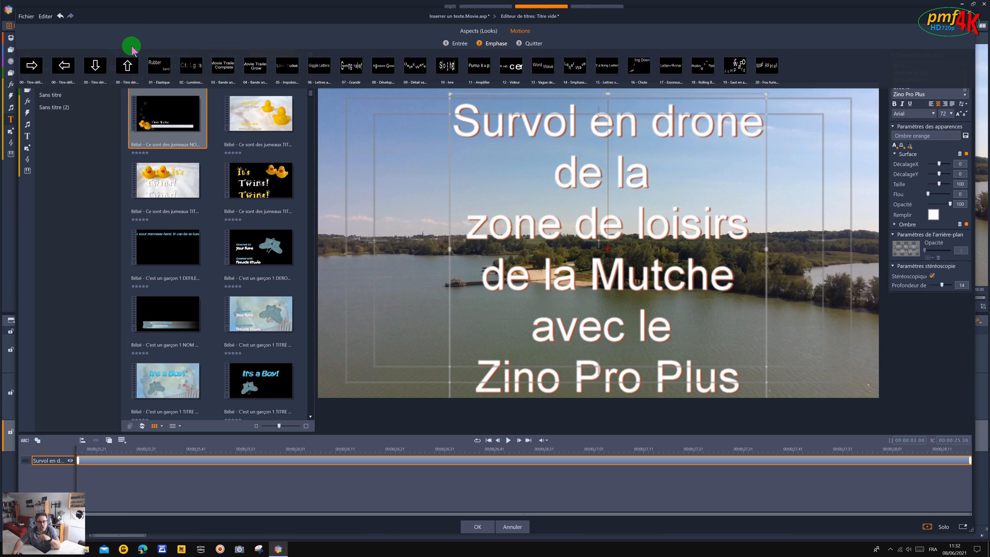
click(128, 66)
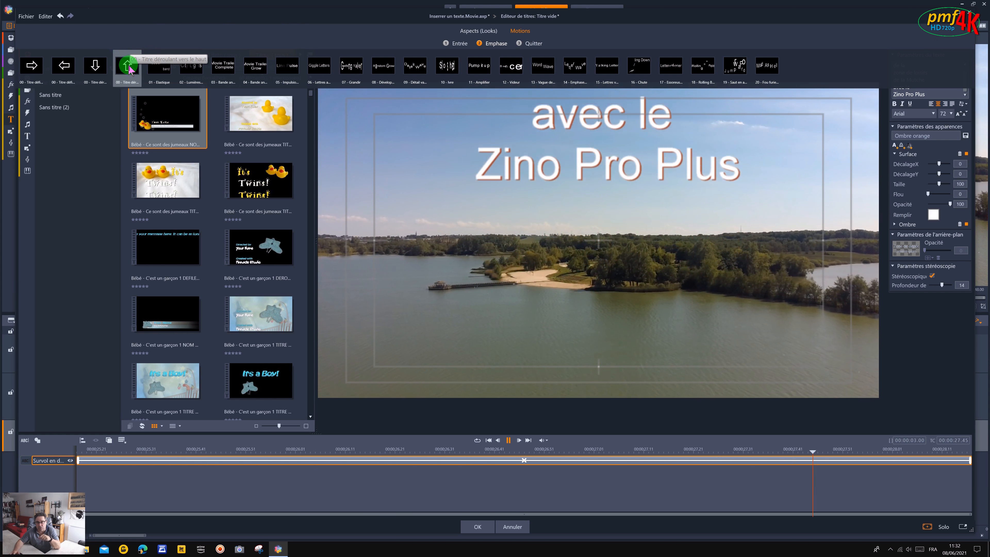
click(446, 70)
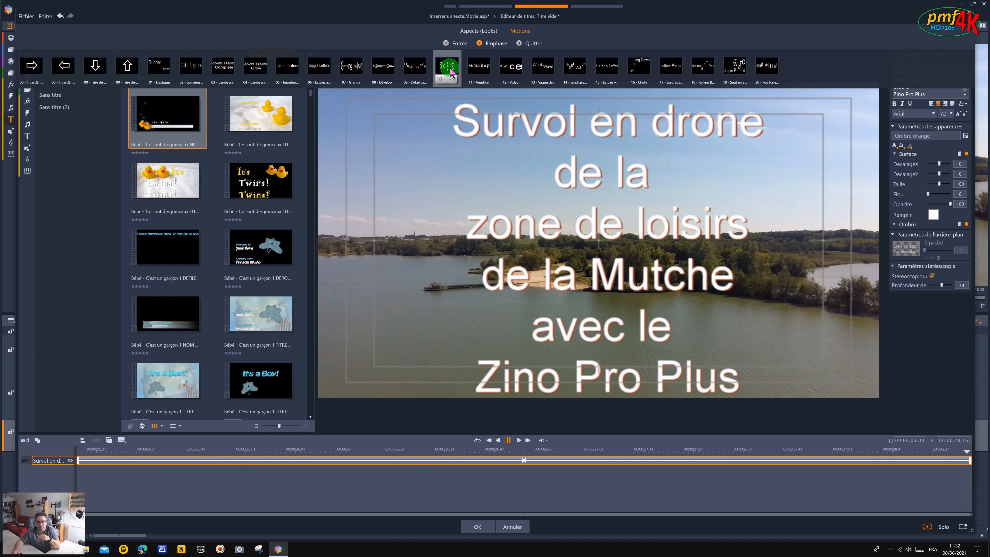
click(634, 71)
click(704, 69)
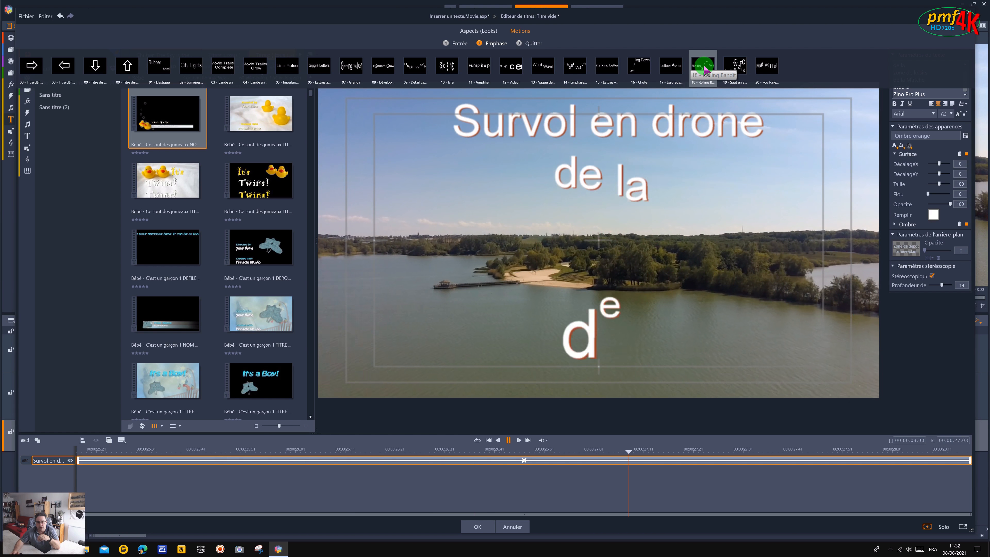
Apply the upward scrolling motion (Titre déroulant vers le haut) to the title, accept the title edits and play it over the third clip.
click(129, 66)
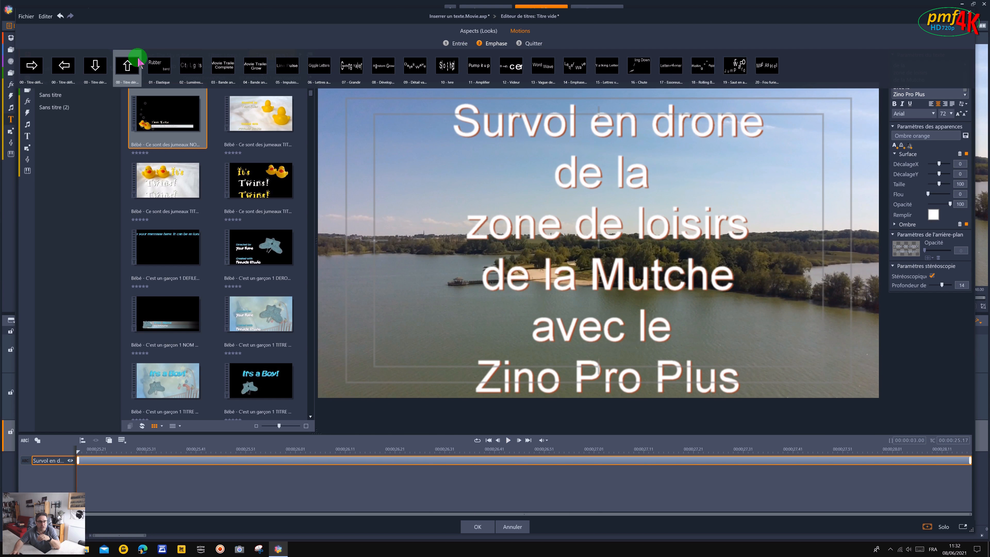
click(133, 65)
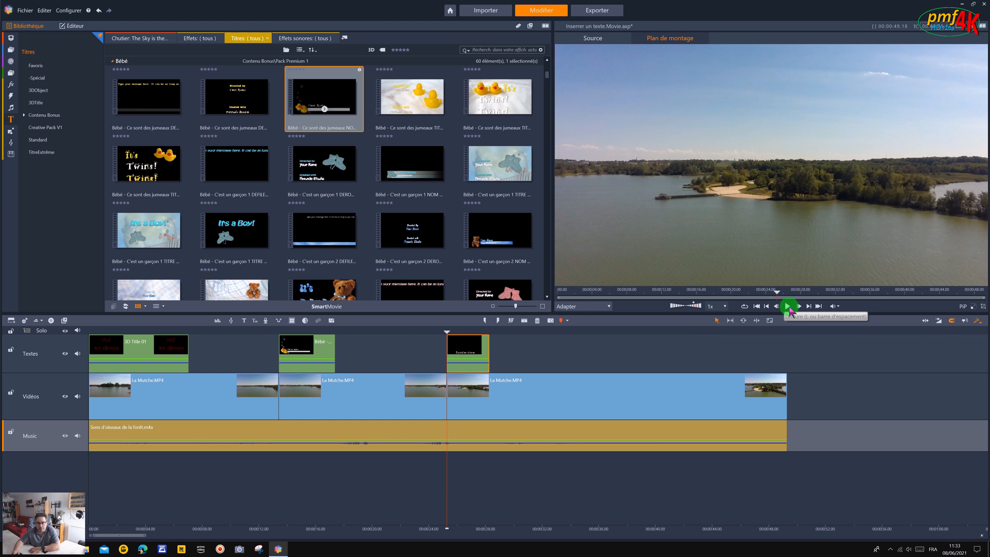
click(789, 308)
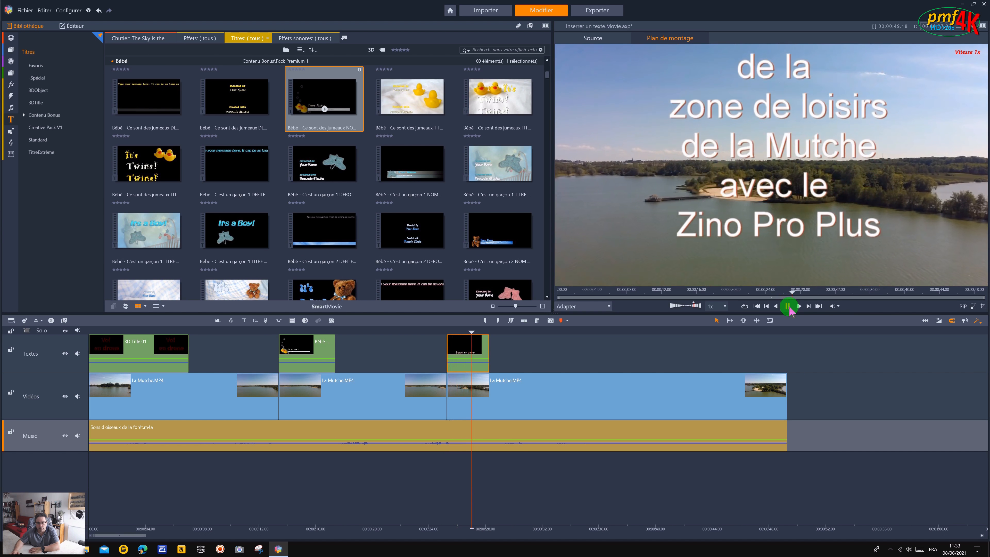
click(788, 307)
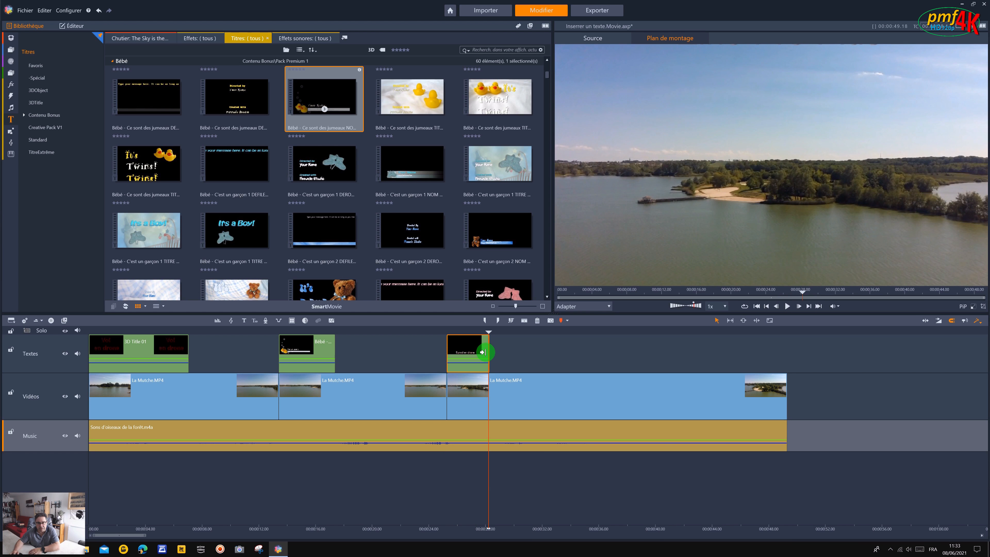
Extend the third title's end to about 00:00:32 on the timeline and play the title from its beginning.
drag(483, 352, 534, 353)
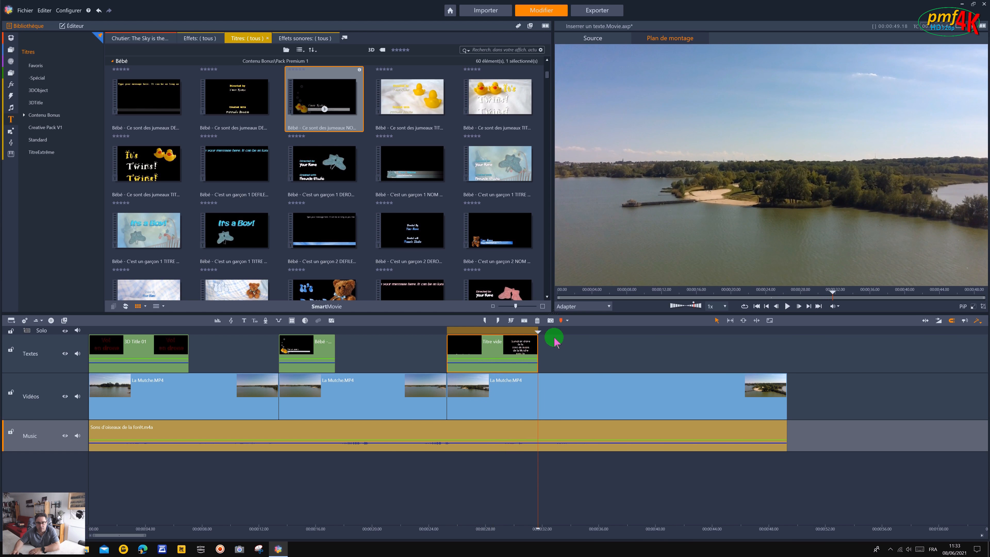
click(767, 306)
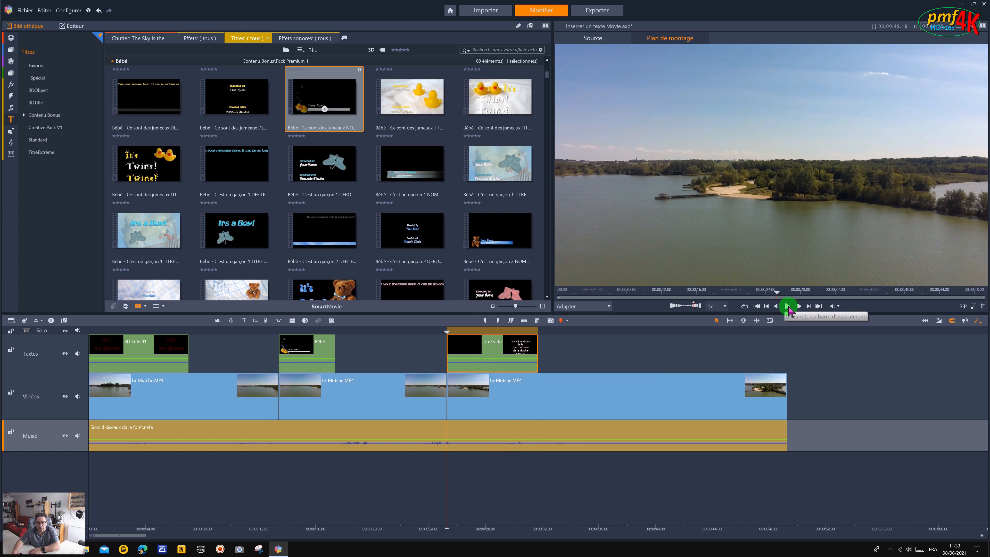
click(787, 306)
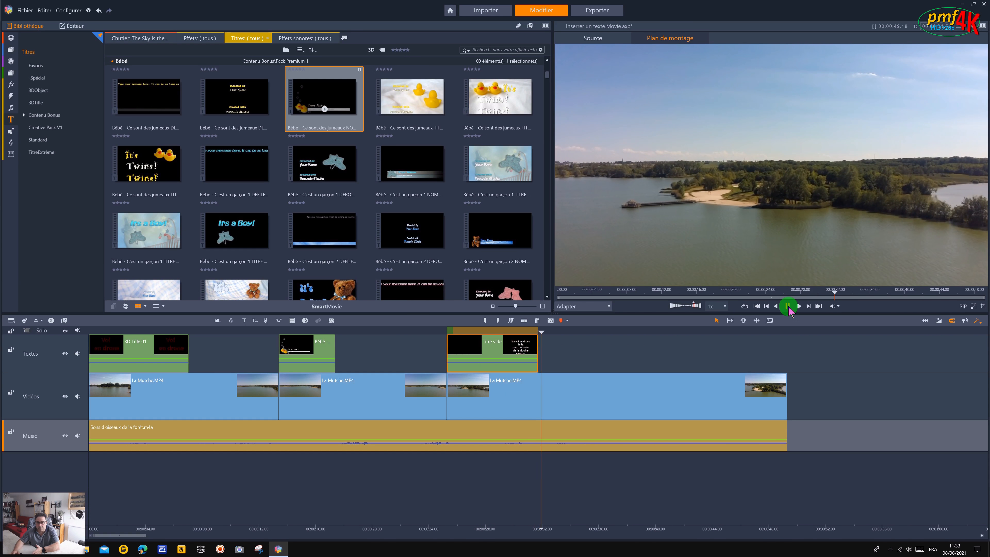
click(788, 307)
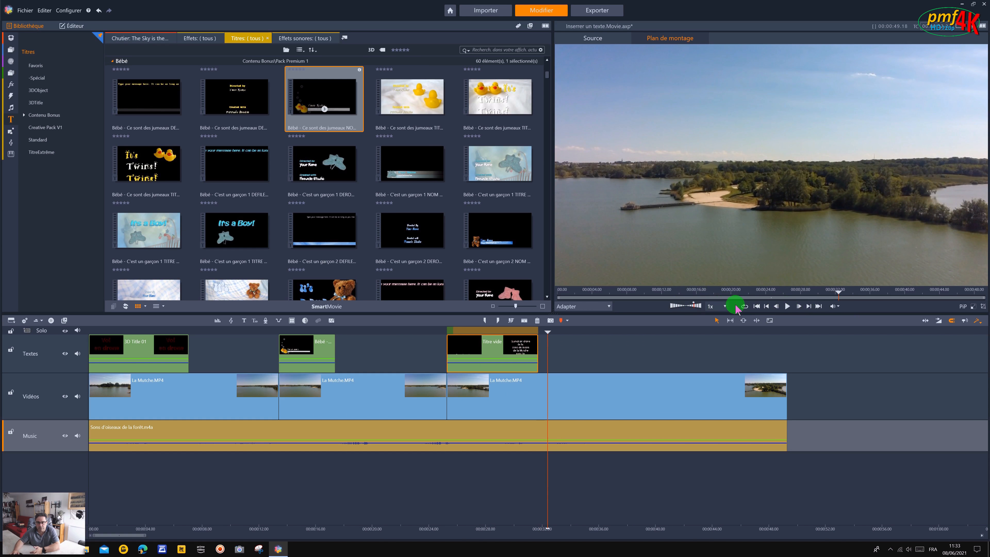
Play the movie from the beginning through the third title to review all the titles, and clear the title selection.
click(756, 306)
click(788, 307)
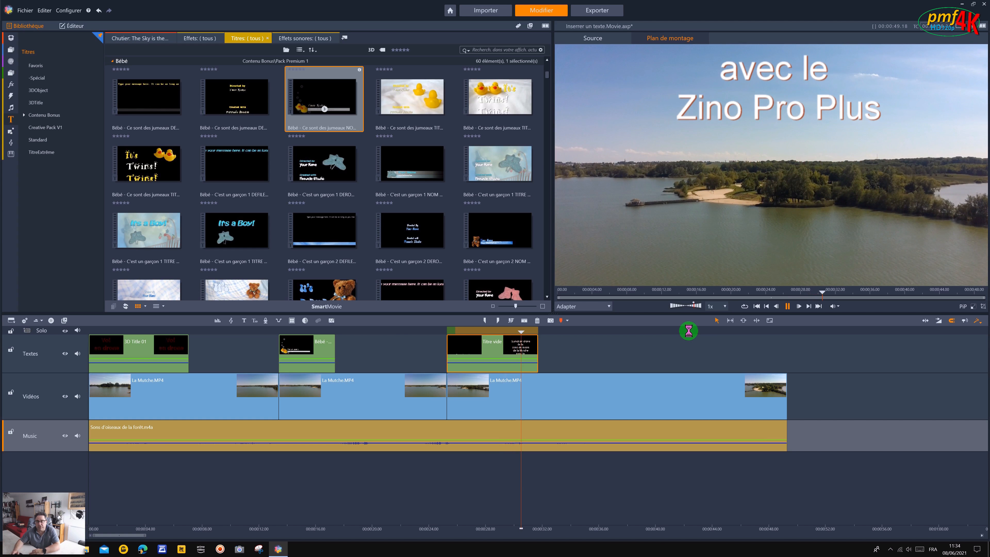
click(788, 306)
mouse_move(508, 350)
mouse_down()
mouse_move(408, 347)
mouse_move(501, 354)
mouse_up()
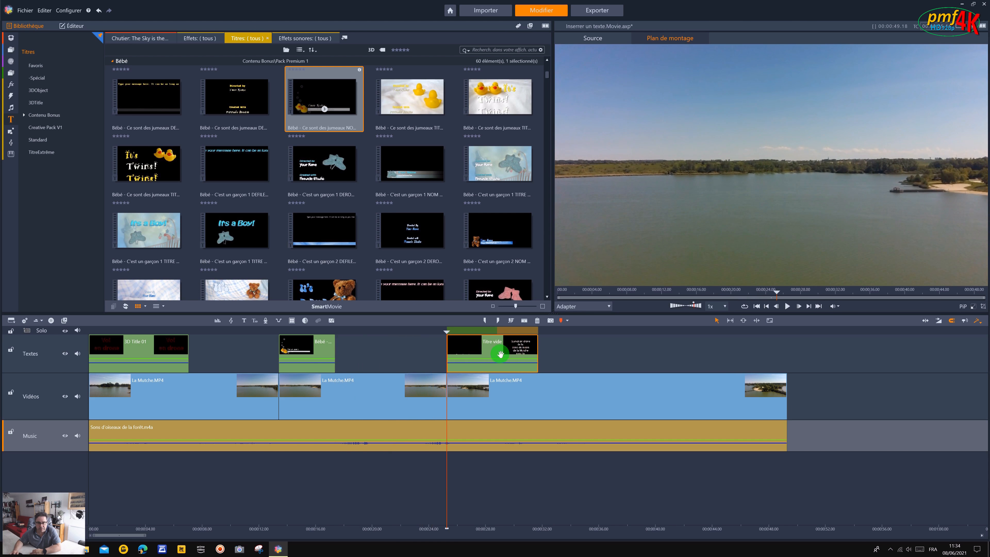
click(585, 360)
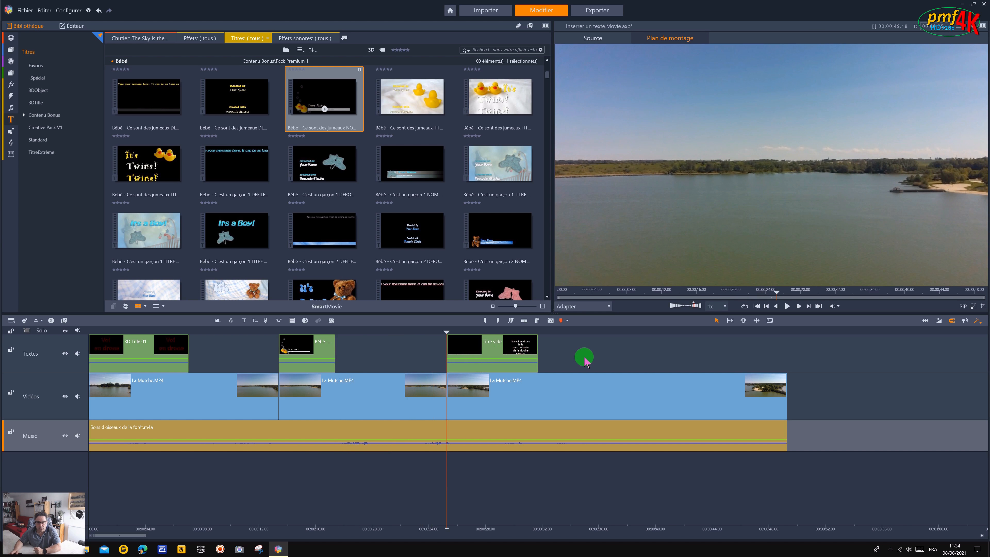